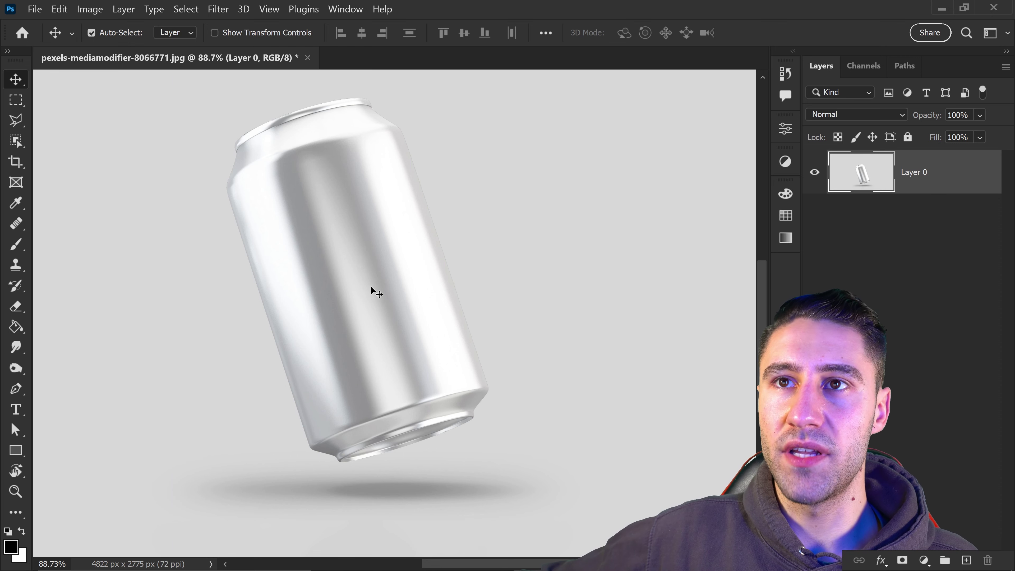
Step: Cut the can onto Layer 1 with Object Selection, duplicate it, and hide Layer 1 copy
{"action": "left_click", "coordinate": [23, 141]}
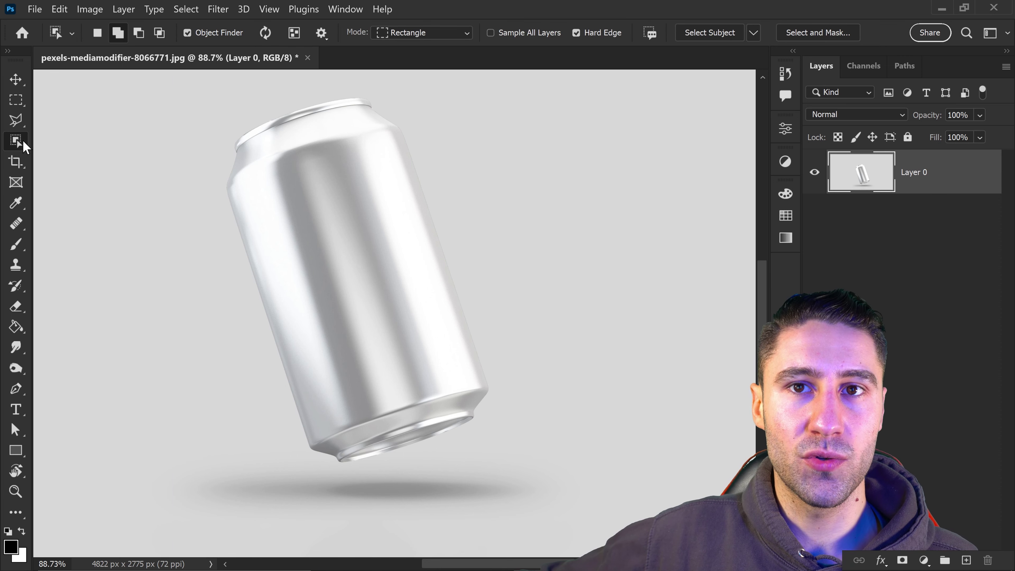
{"action": "left_click", "coordinate": [300, 176]}
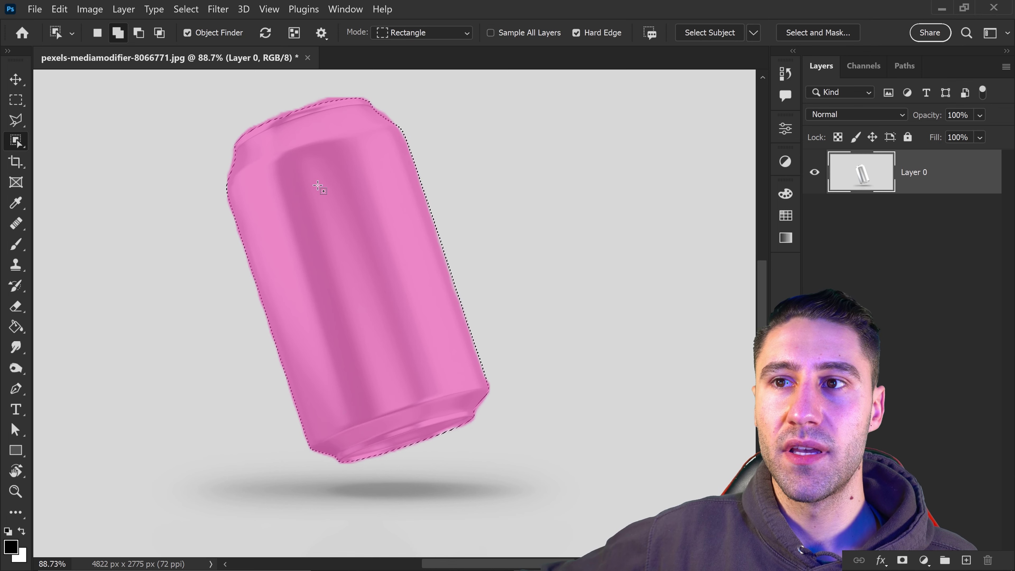
{"action": "key", "text": "ctrl+j"}
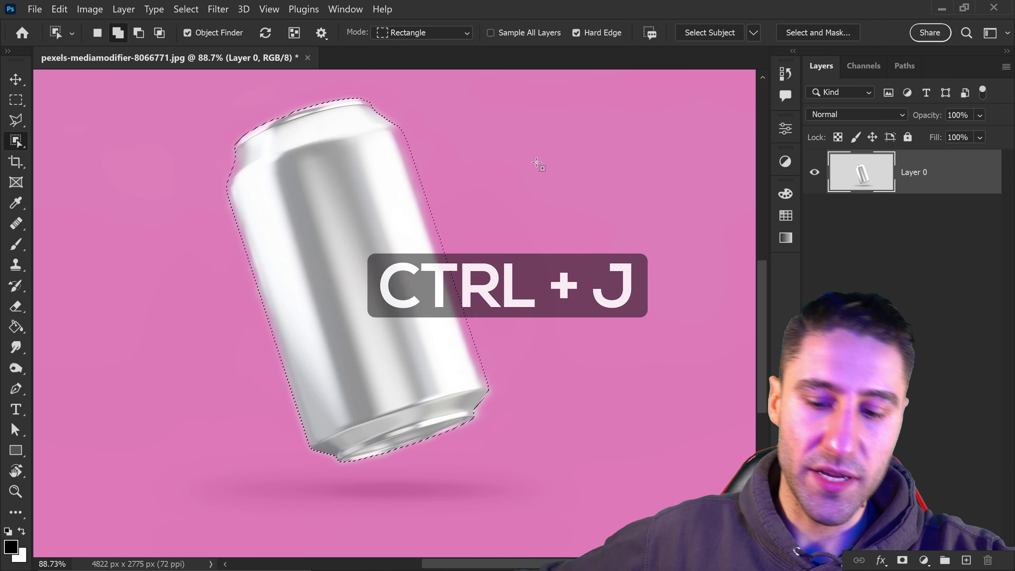
{"action": "key", "text": "v"}
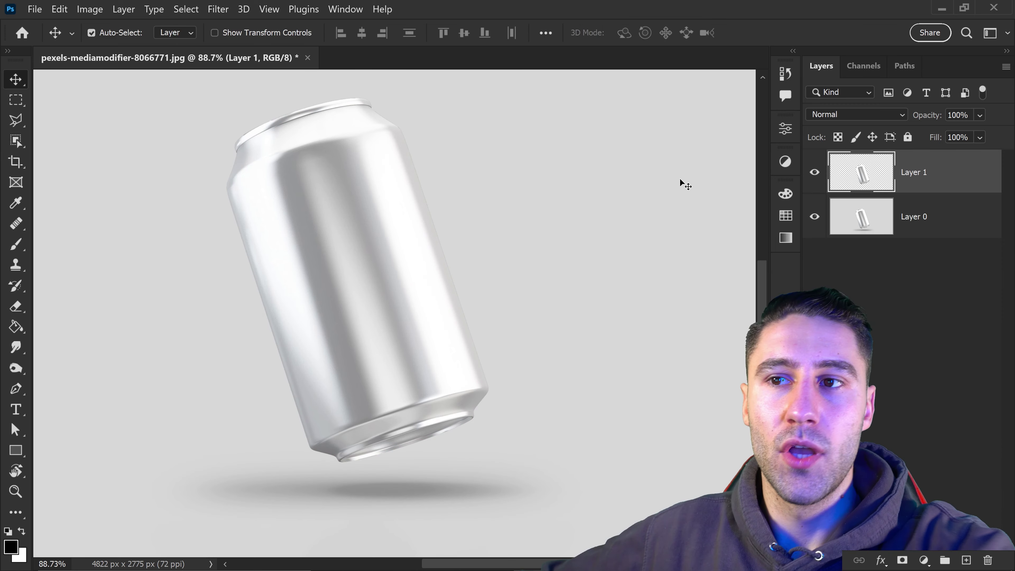
{"action": "key", "text": "ctrl+j"}
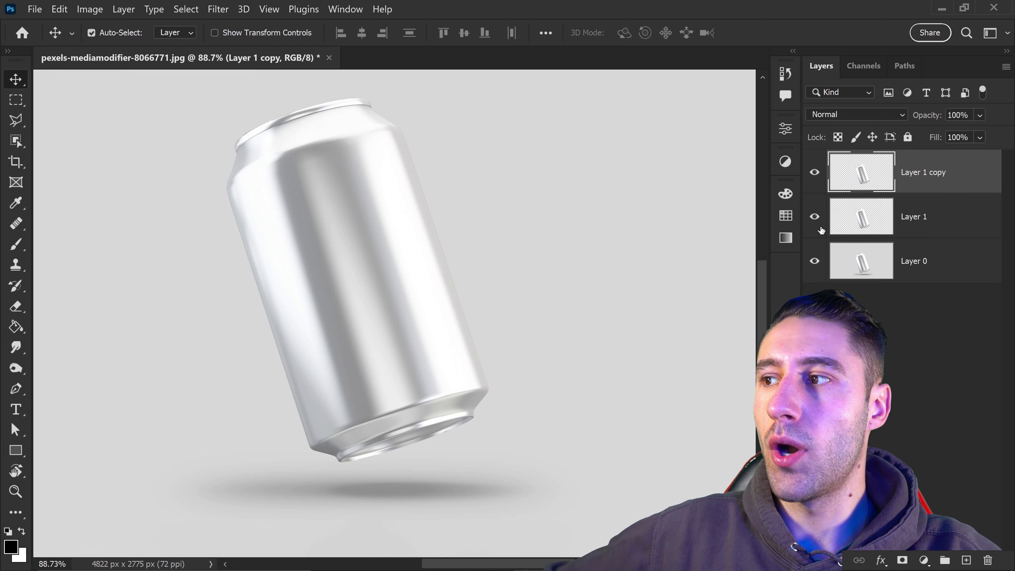
{"action": "left_click", "coordinate": [814, 172]}
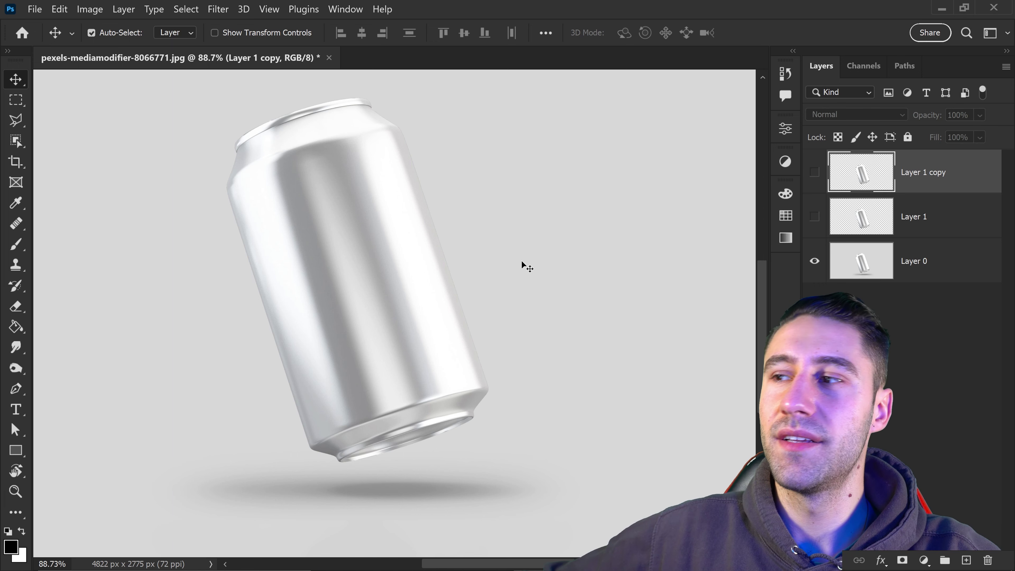
Step: Draw a red 933 × 1658 px rectangle on a new layer above Layer 0, left of the can
{"action": "left_click", "coordinate": [913, 256]}
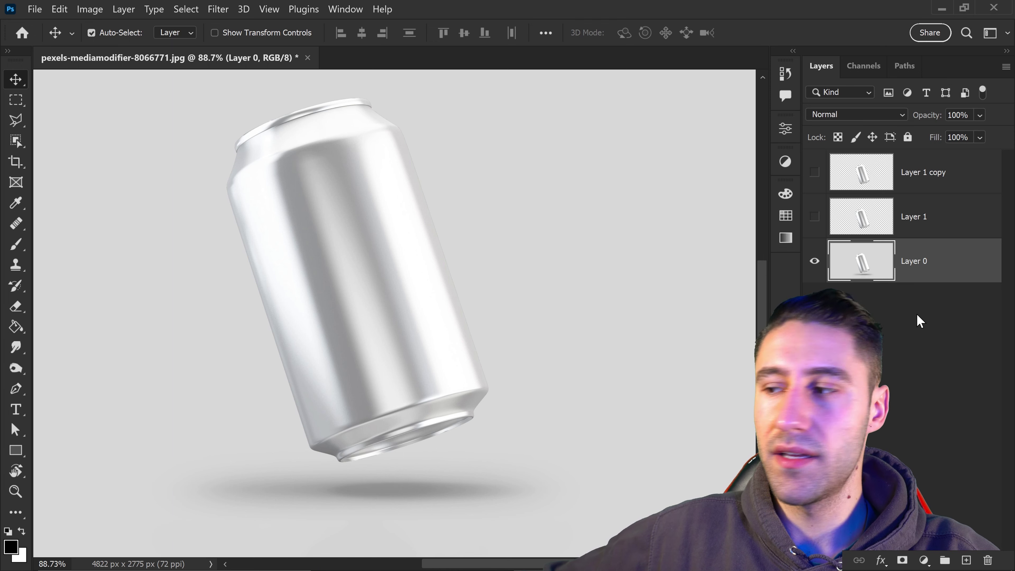
{"action": "left_click", "coordinate": [965, 559]}
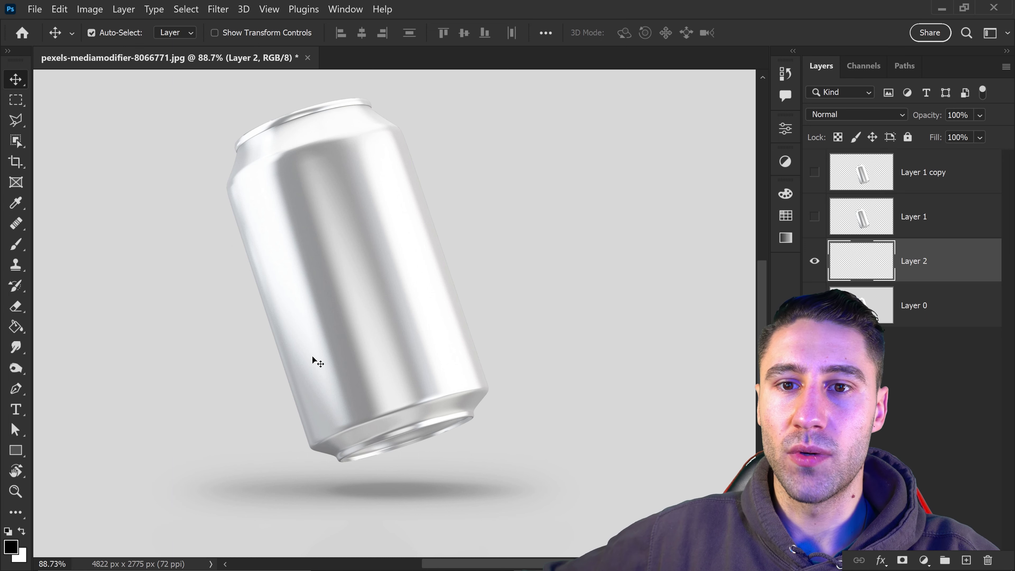
{"action": "key", "text": "u"}
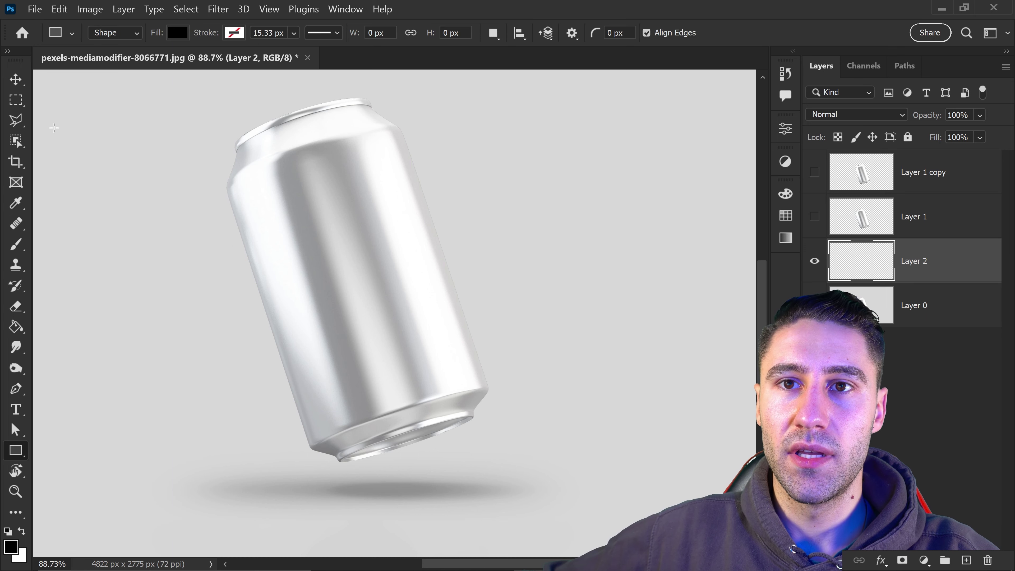
{"action": "left_click_drag", "start_coordinate": [35, 105], "coordinate": [253, 493]}
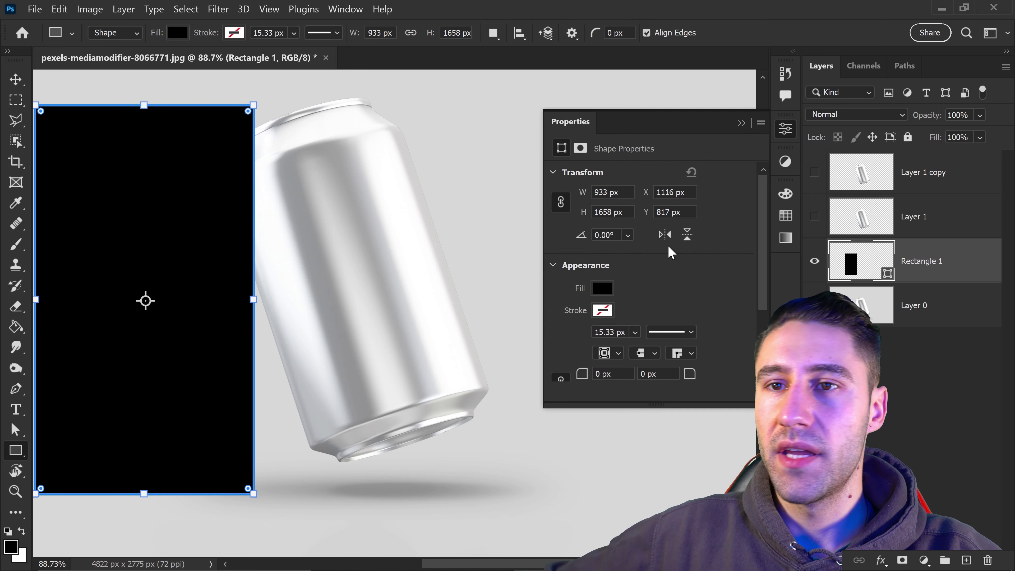
{"action": "left_click", "coordinate": [603, 289]}
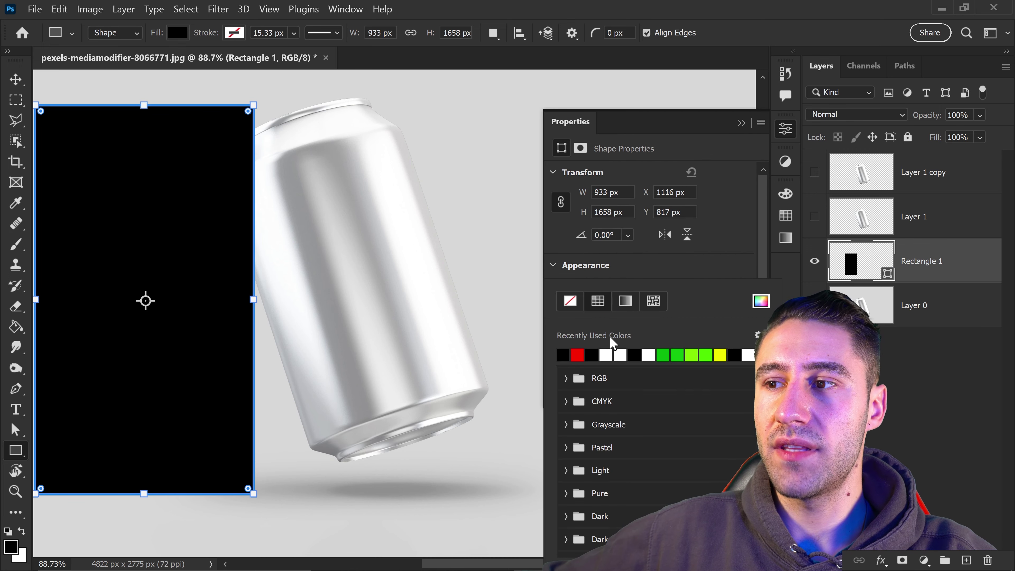
{"action": "left_click", "coordinate": [577, 353]}
{"action": "left_click", "coordinate": [628, 273]}
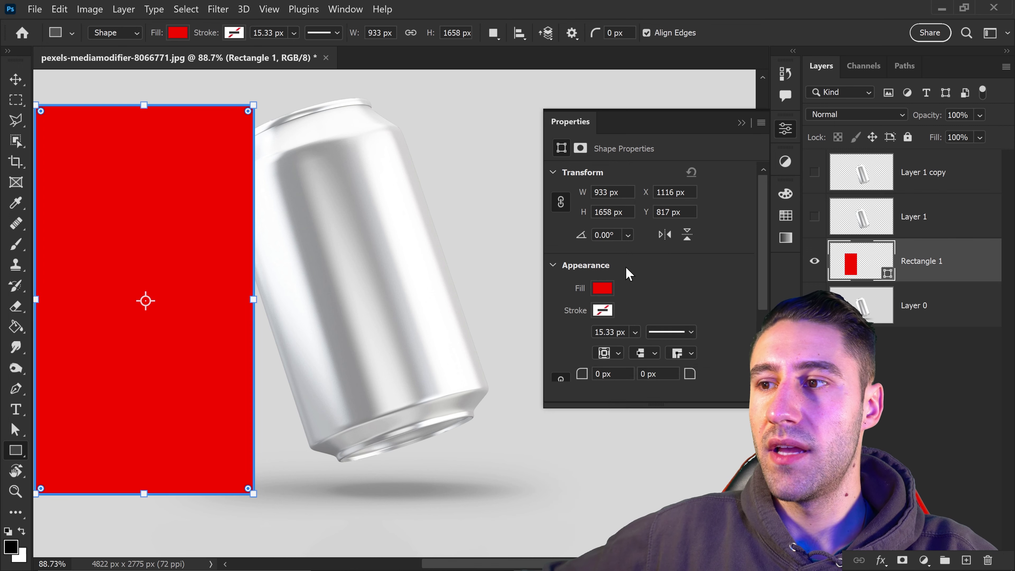
Step: Give Rectangle 1 a horizontal-stripe Pattern Overlay at 50% opacity through Blending Options
{"action": "right_click", "coordinate": [926, 255]}
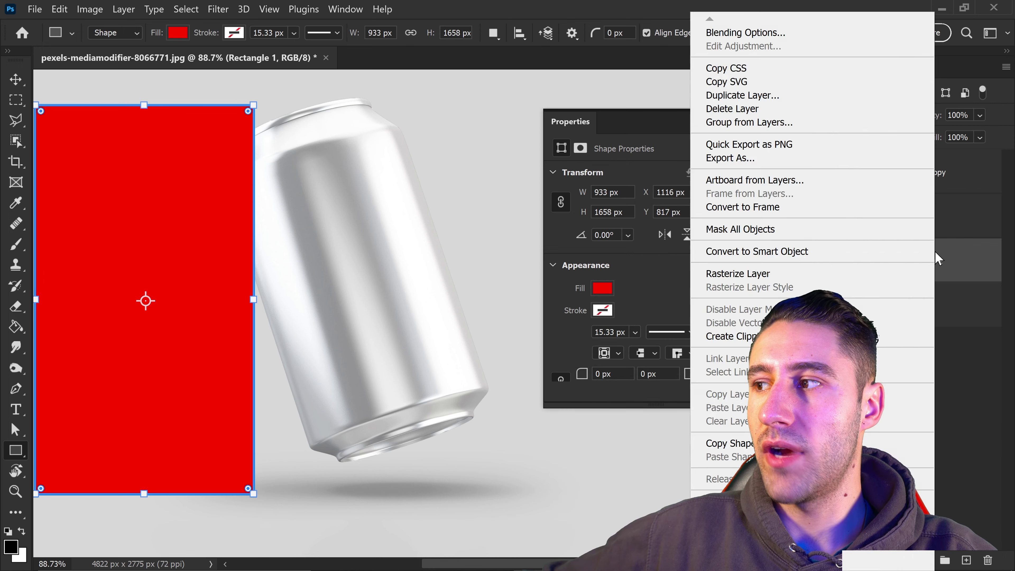
{"action": "left_click", "coordinate": [750, 35]}
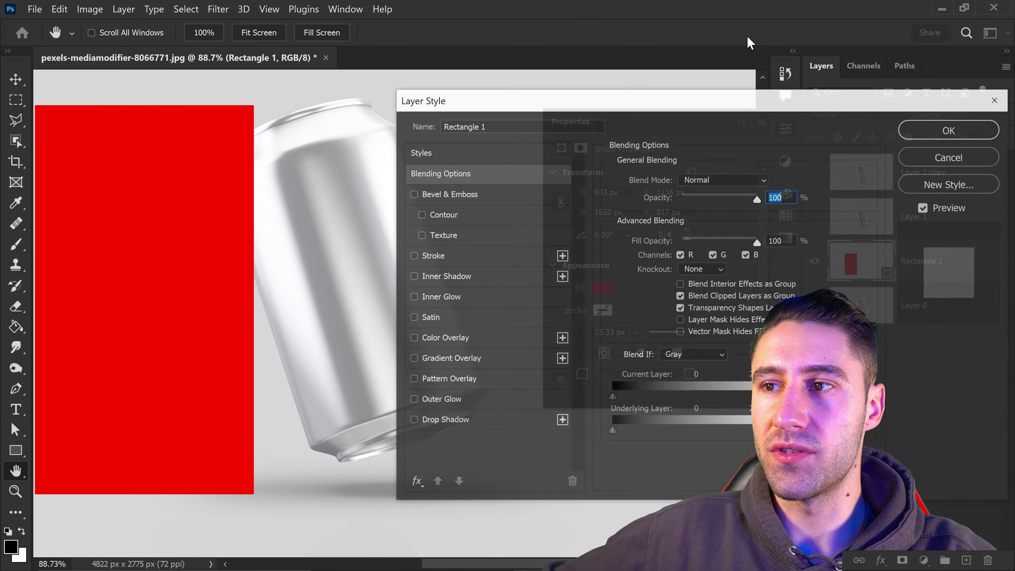
{"action": "left_click_drag", "start_coordinate": [473, 103], "coordinate": [425, 40]}
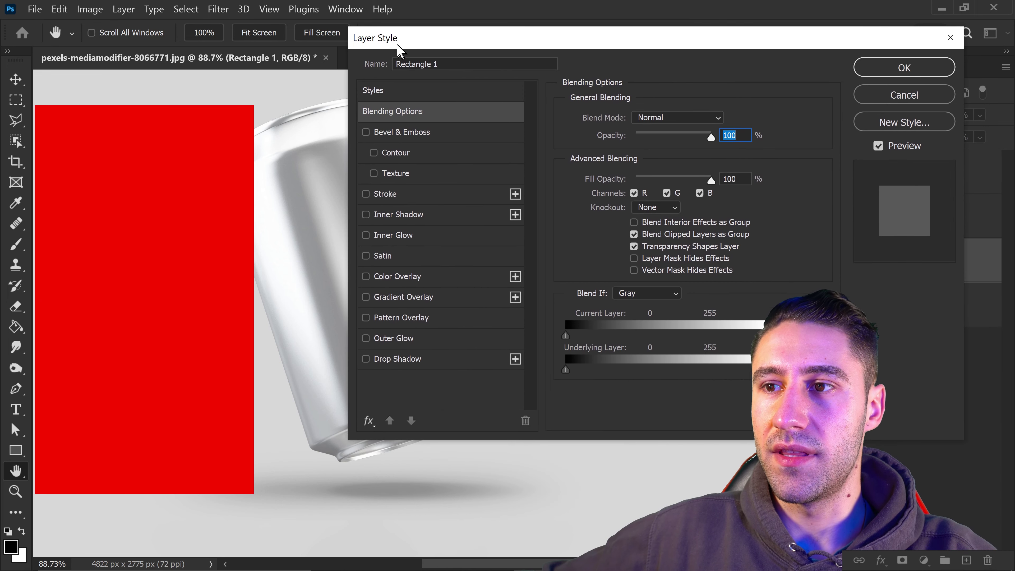
{"action": "left_click", "coordinate": [365, 318]}
{"action": "left_click_drag", "start_coordinate": [493, 40], "coordinate": [445, 16]}
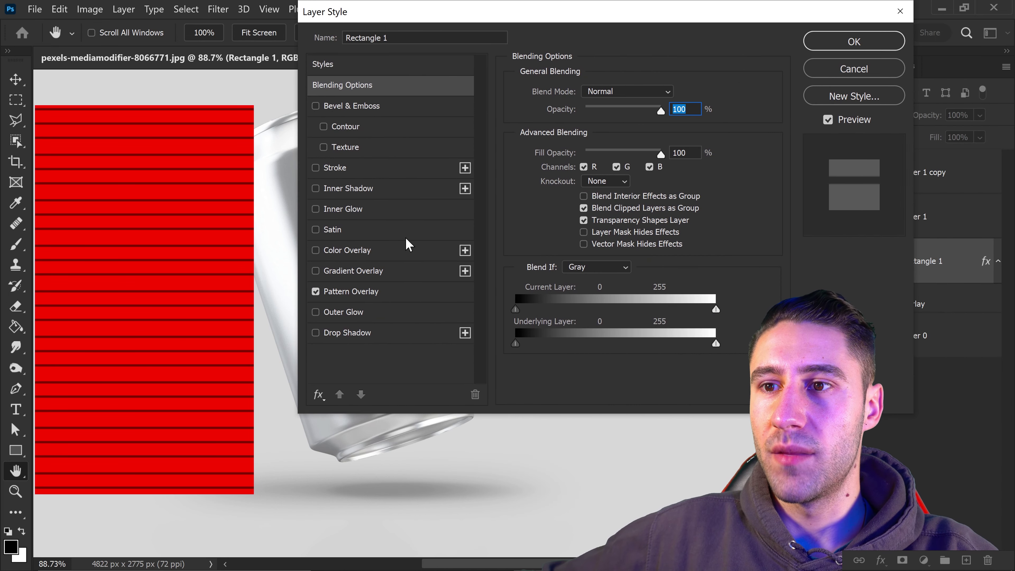
{"action": "left_click", "coordinate": [376, 291]}
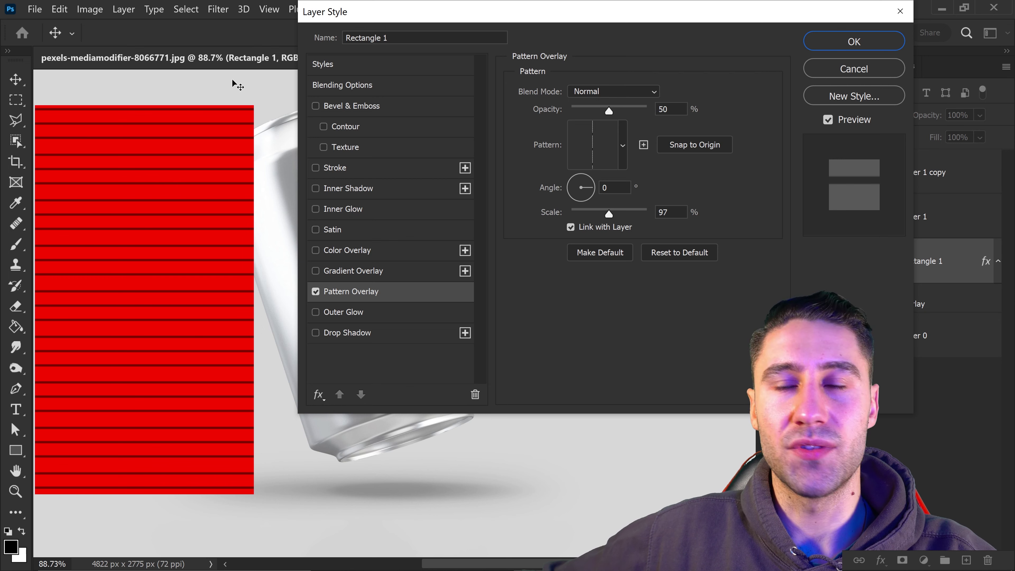
{"action": "left_click", "coordinate": [300, 165]}
{"action": "left_click", "coordinate": [825, 44]}
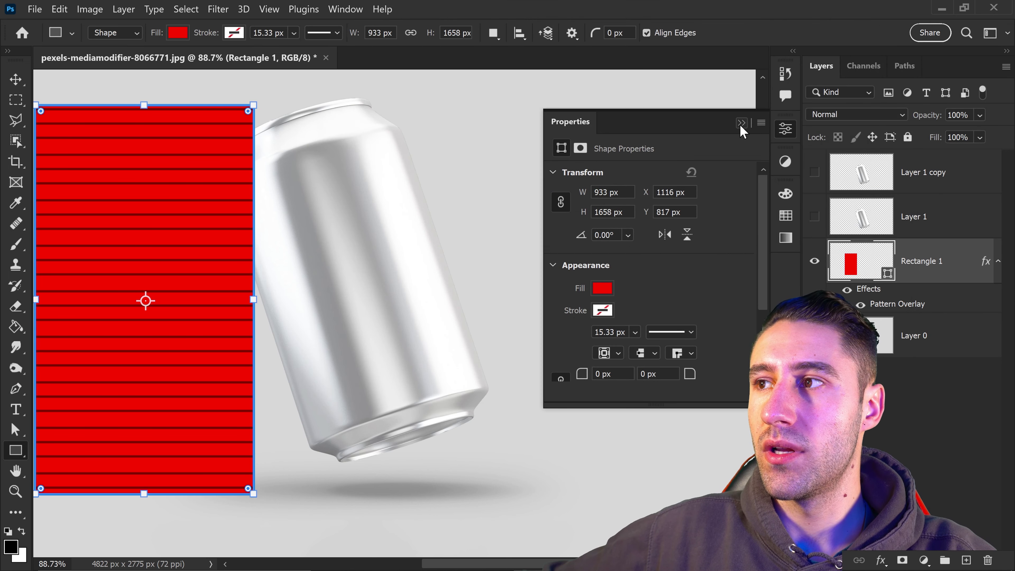
Step: Convert Rectangle 1 to a smart object and set its opacity to 60%
{"action": "left_click", "coordinate": [740, 124]}
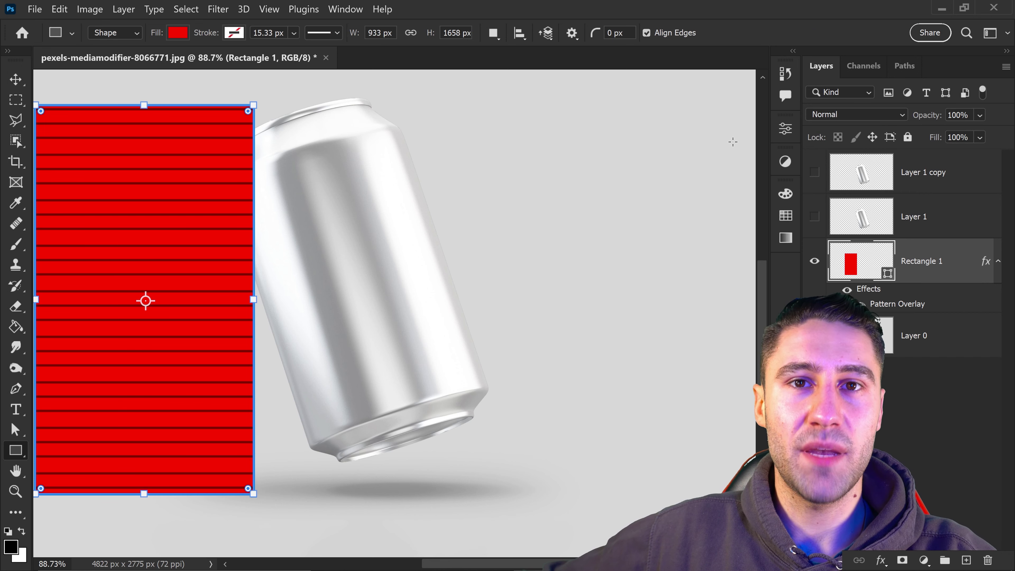
{"action": "right_click", "coordinate": [933, 255]}
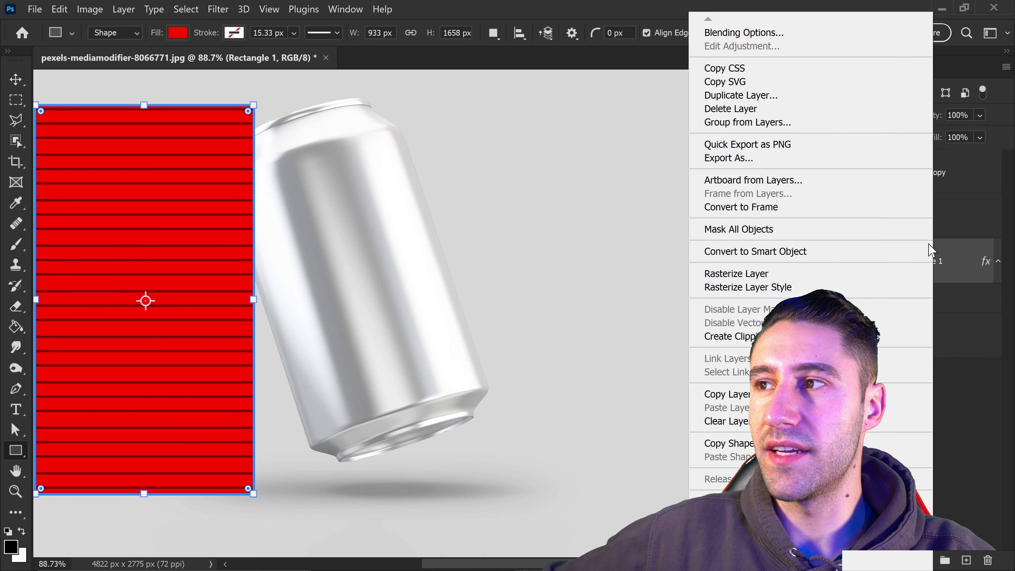
{"action": "left_click", "coordinate": [778, 250]}
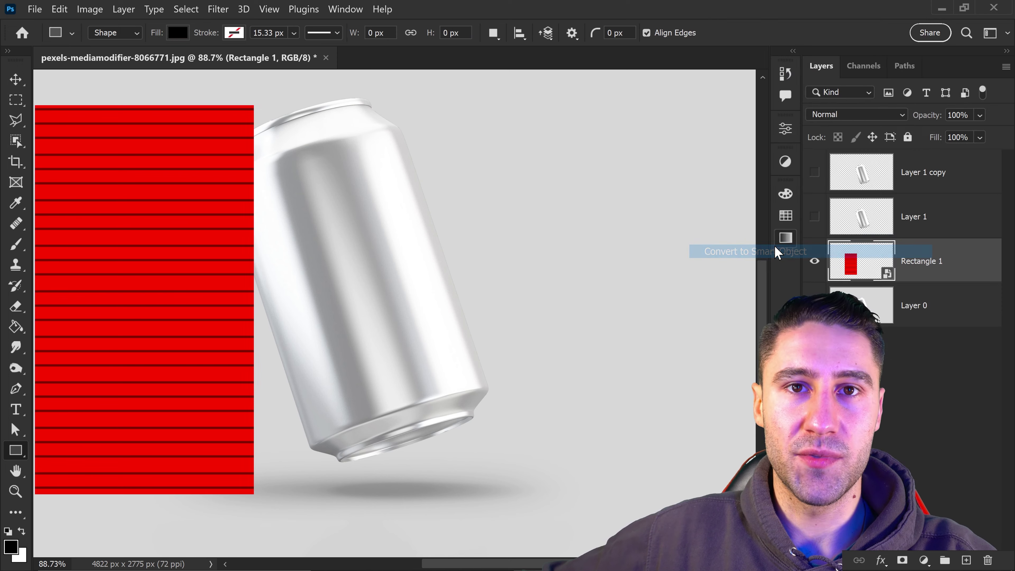
{"action": "key", "text": "v"}
{"action": "key", "text": "6"}
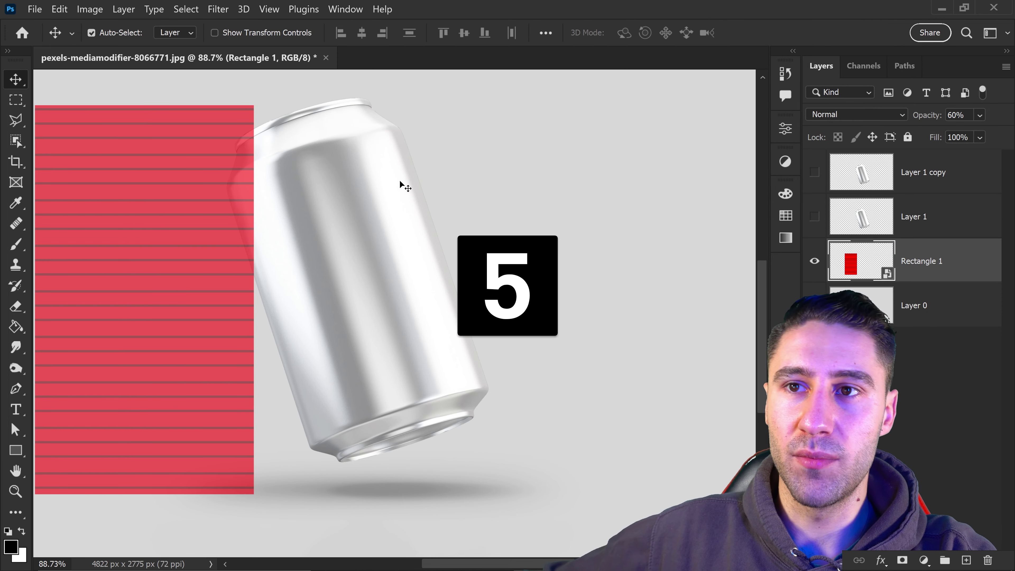
Step: Move the striped rectangle over the can, rotating it about -18° and scaling it to 85%
{"action": "key", "text": "ctrl+t"}
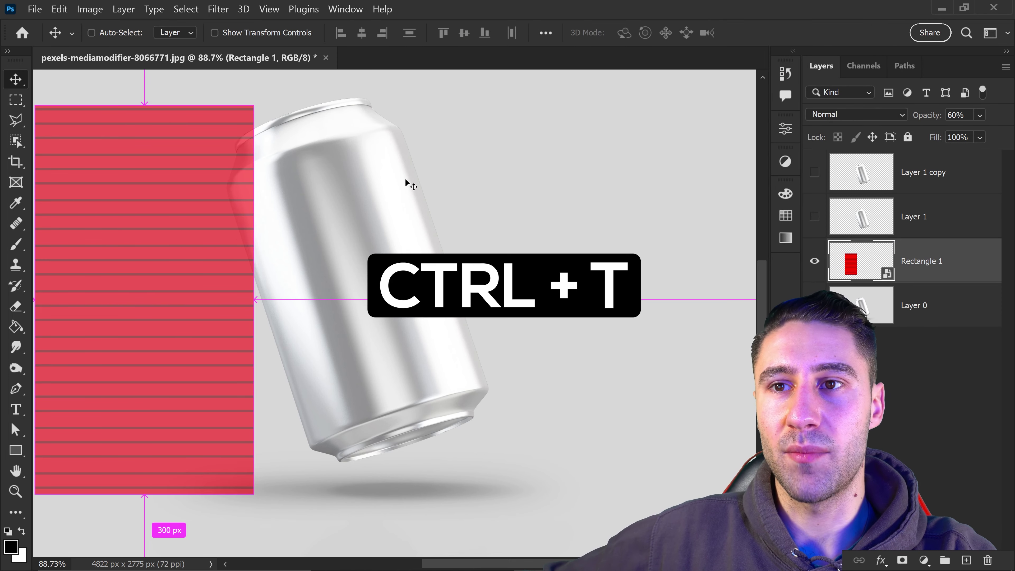
{"action": "left_click_drag", "start_coordinate": [220, 233], "coordinate": [453, 166]}
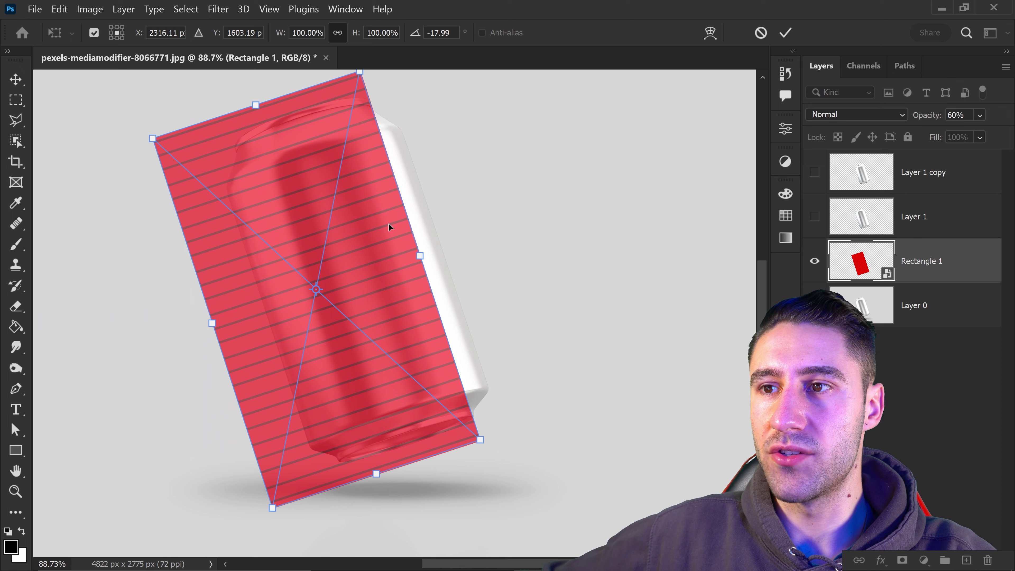
{"action": "left_click_drag", "start_coordinate": [390, 227], "coordinate": [501, 248]}
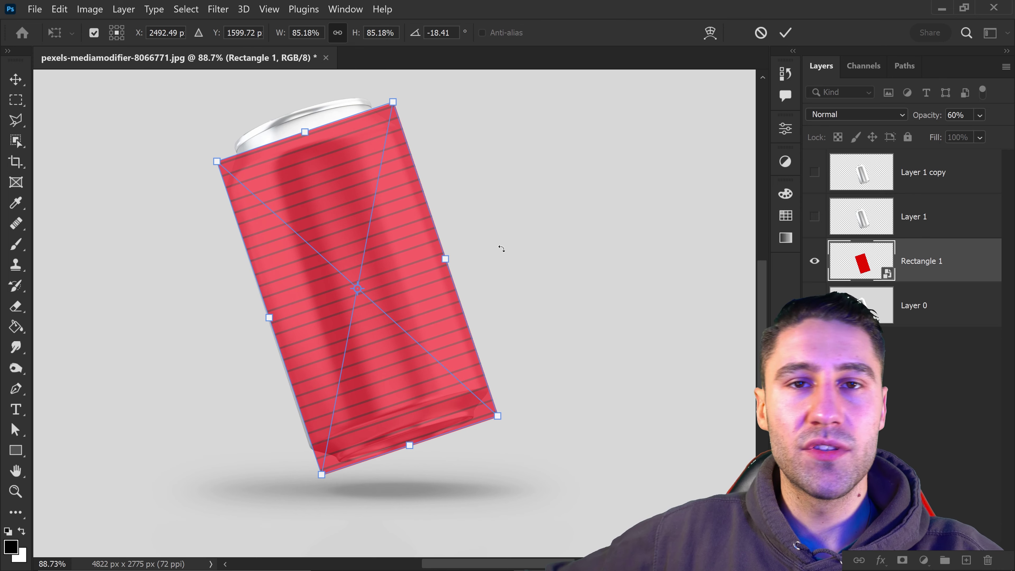
Step: Apply a Cylinder warp to the label, curving its top to the rim and bottom over the base
{"action": "right_click", "coordinate": [329, 185]}
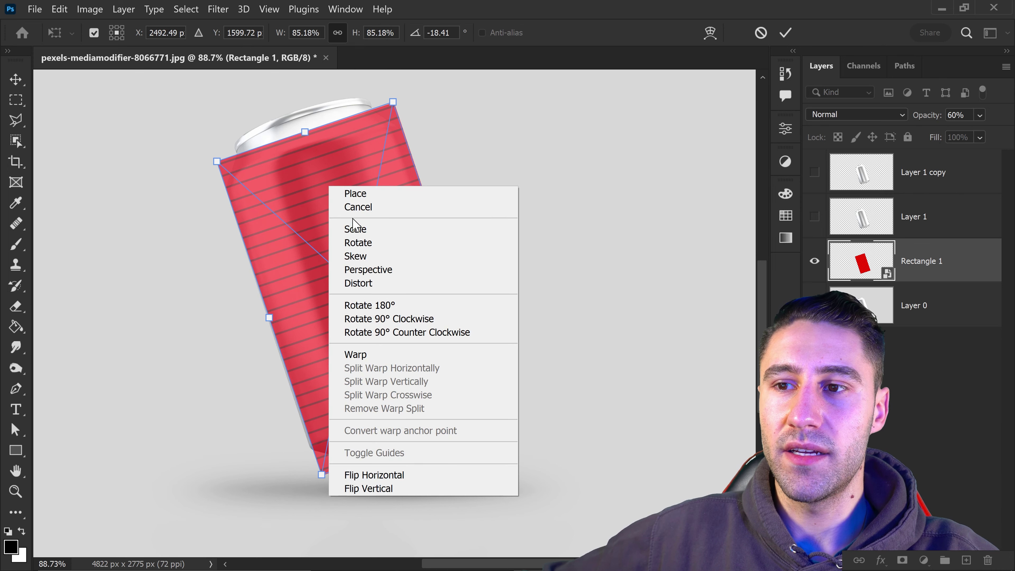
{"action": "left_click", "coordinate": [365, 352]}
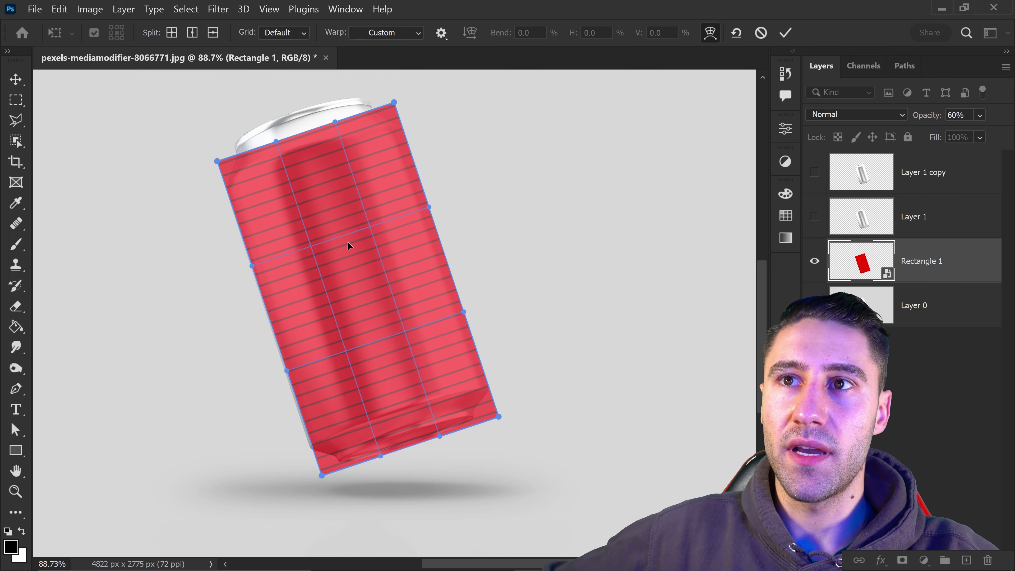
{"action": "left_click", "coordinate": [378, 36]}
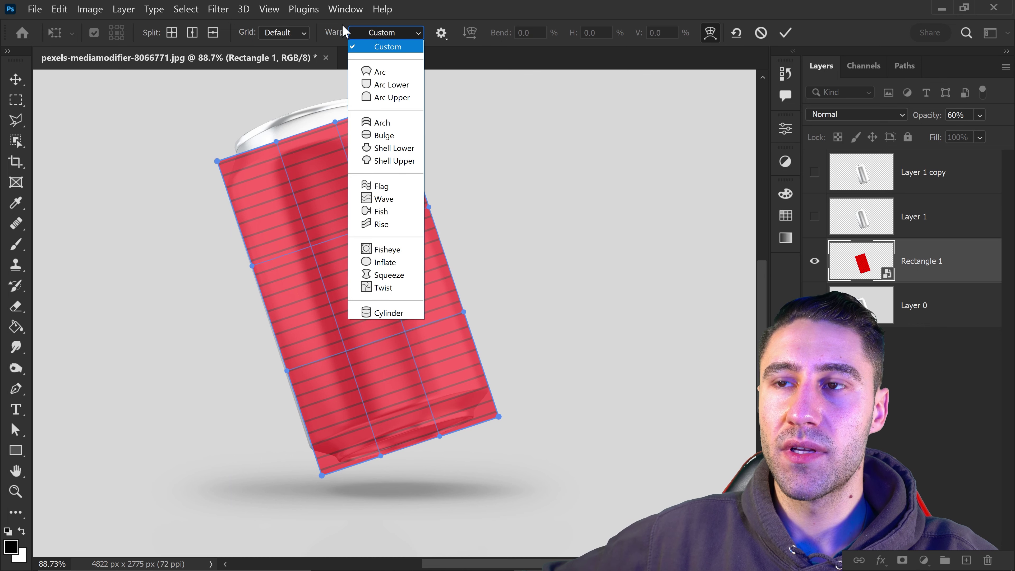
{"action": "left_click", "coordinate": [395, 311]}
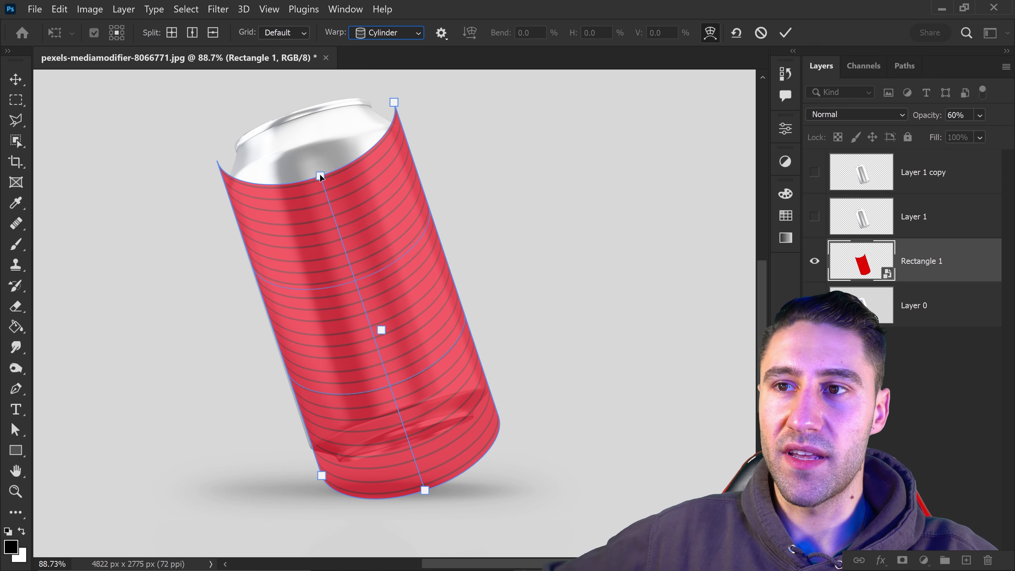
{"action": "left_click_drag", "start_coordinate": [320, 176], "coordinate": [306, 107]}
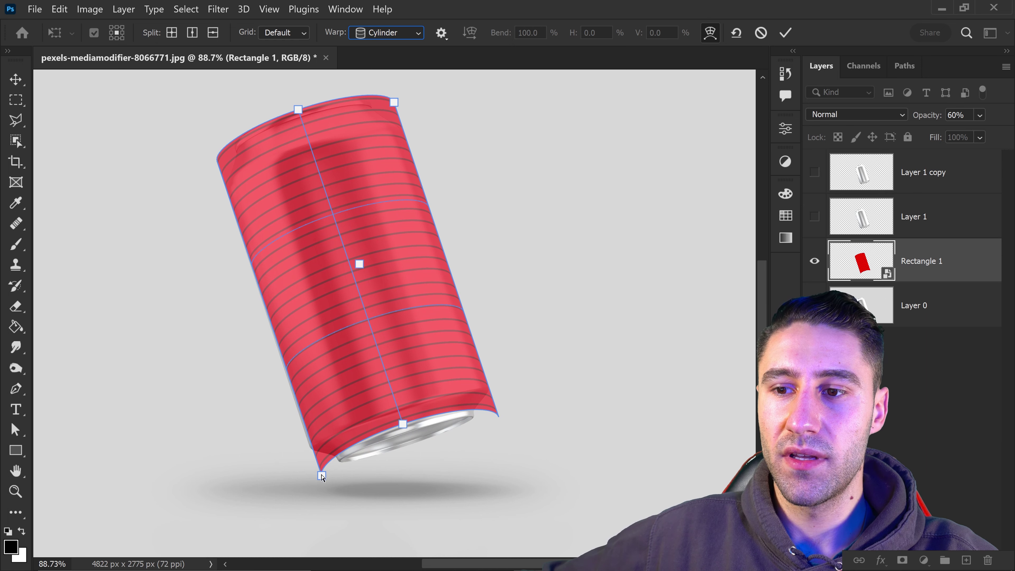
{"action": "left_click_drag", "start_coordinate": [322, 476], "coordinate": [320, 477]}
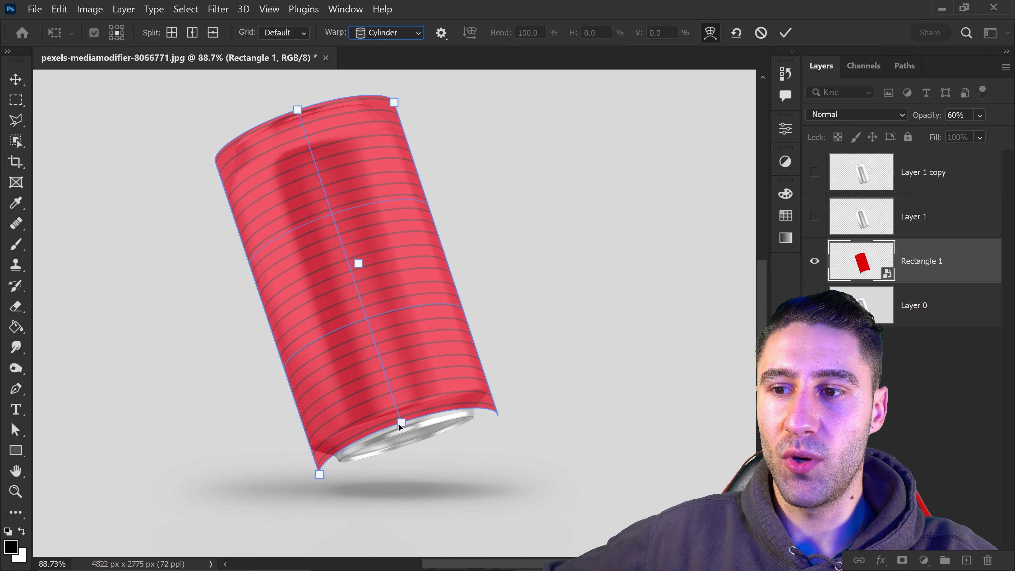
{"action": "left_click_drag", "start_coordinate": [401, 423], "coordinate": [408, 446]}
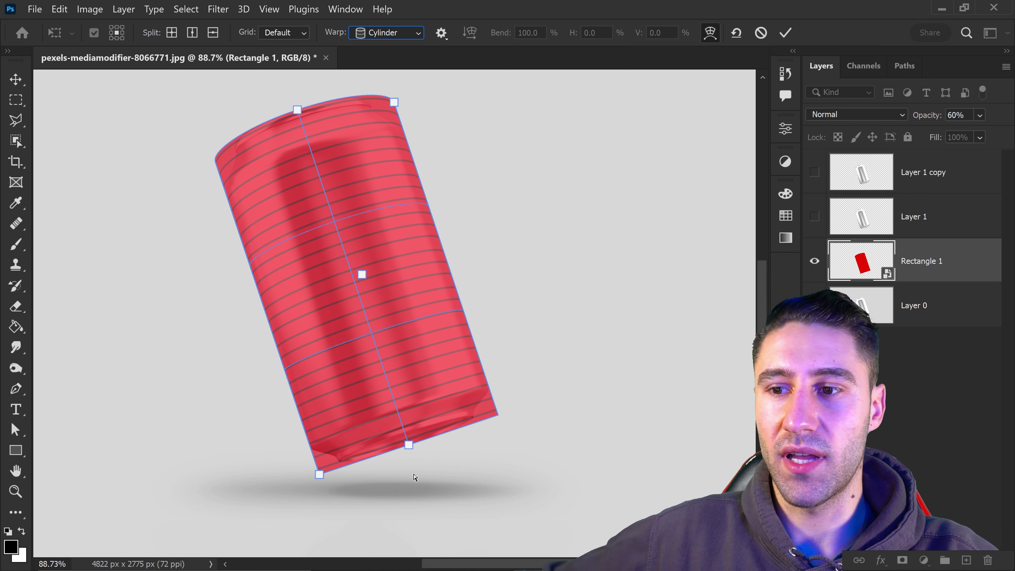
Step: Commit the warp, mask the label to Layer 1's can outline at 100% opacity, and open Rectangle 1.psb
{"action": "left_click", "coordinate": [16, 80]}
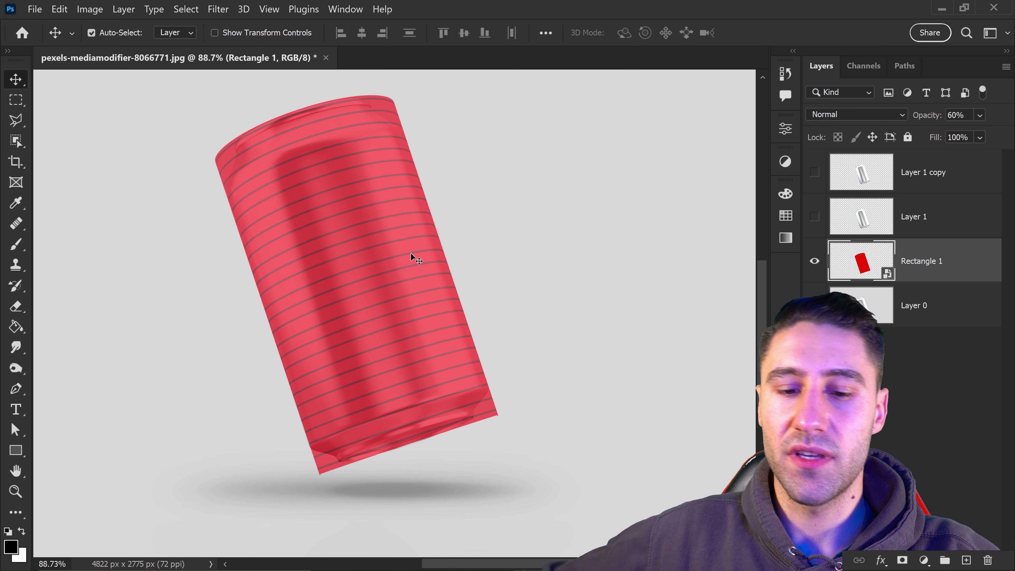
{"action": "key", "text": "1"}
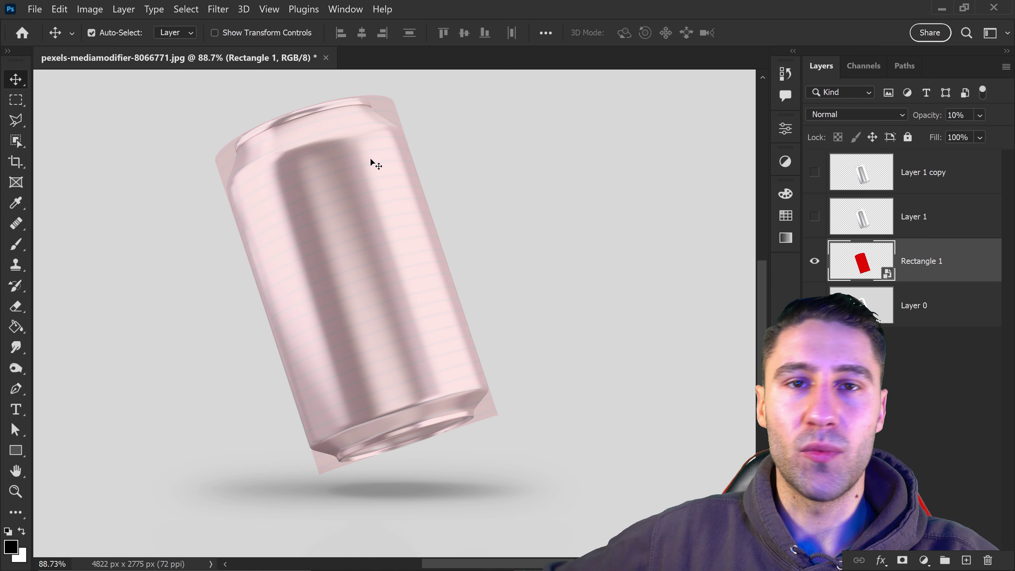
{"action": "key", "text": "ctrl"}
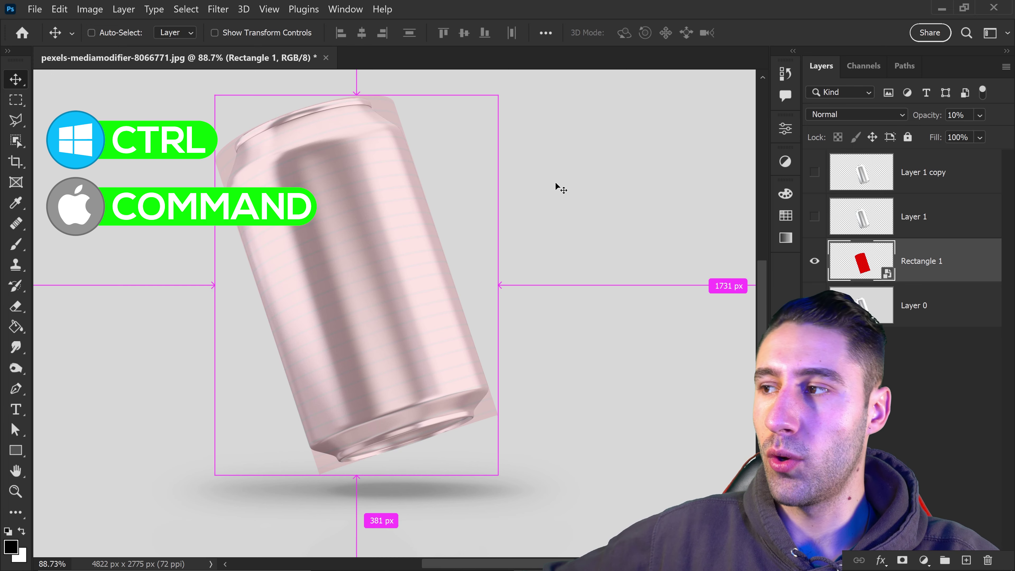
{"action": "left_click", "coordinate": [861, 219], "text": "ctrl"}
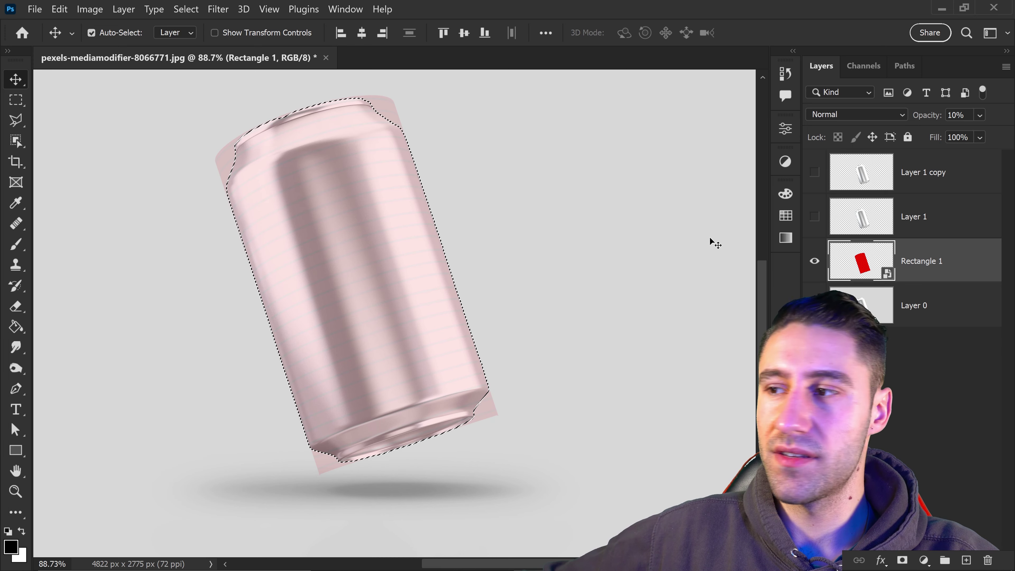
{"action": "left_click", "coordinate": [902, 560]}
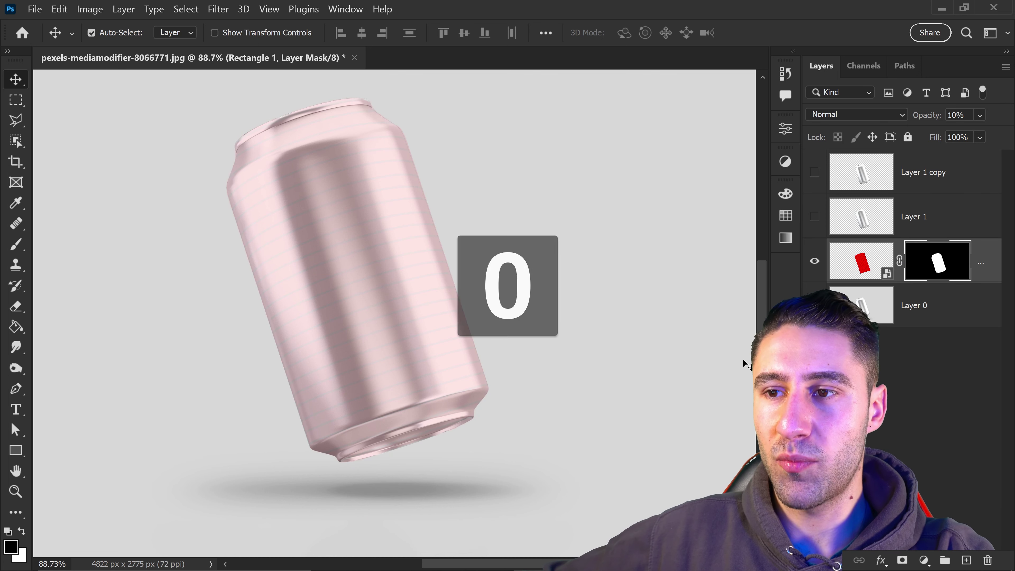
{"action": "key", "text": "0"}
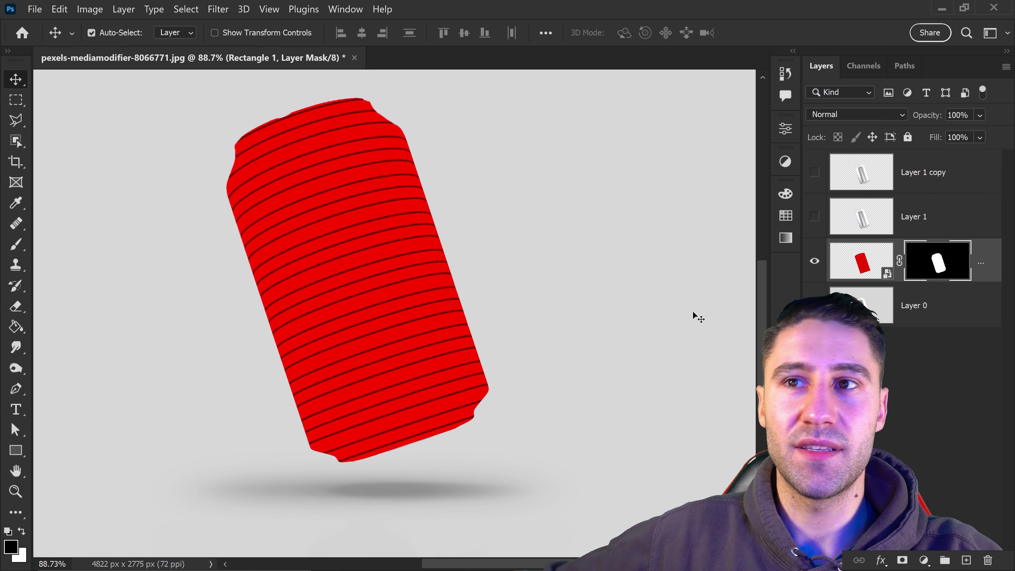
{"action": "double_click", "coordinate": [853, 263]}
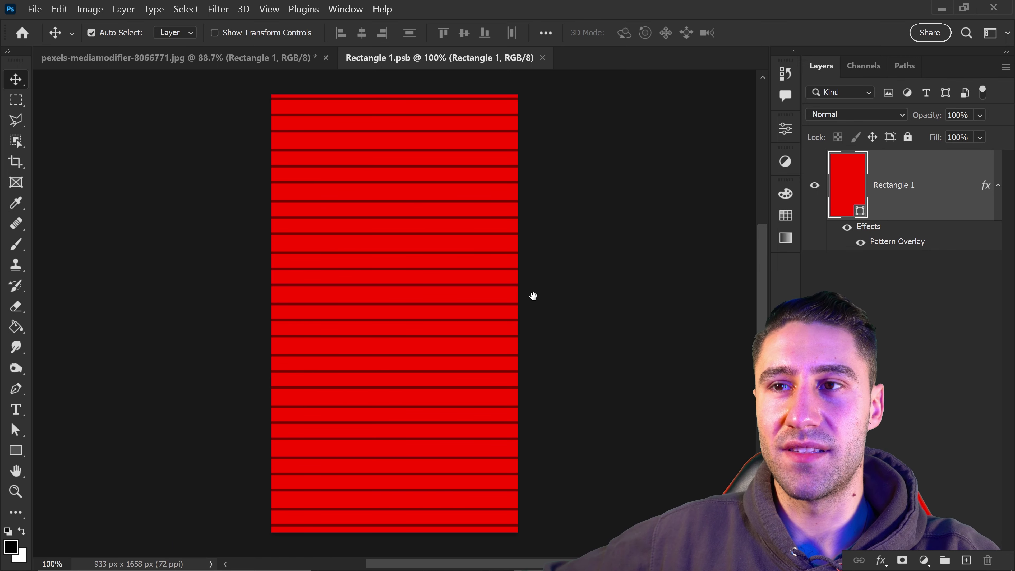
Step: Place Lemon & Lime Drink Brand.png into the label document, scaled to 179.98% to fill it
{"action": "left_click_drag", "start_coordinate": [533, 295], "coordinate": [371, 285]}
{"action": "left_click", "coordinate": [497, 561]}
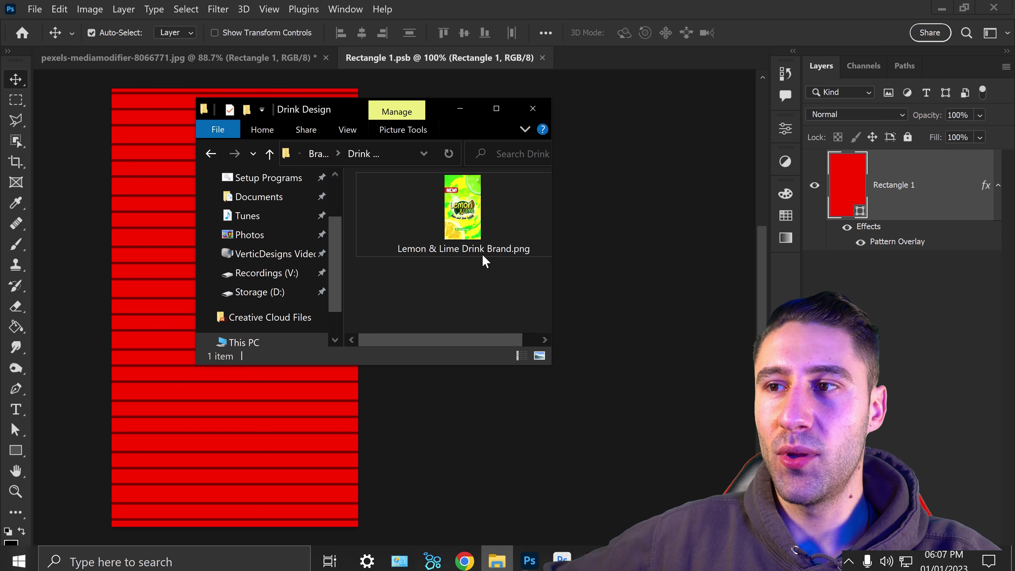
{"action": "left_click", "coordinate": [449, 226]}
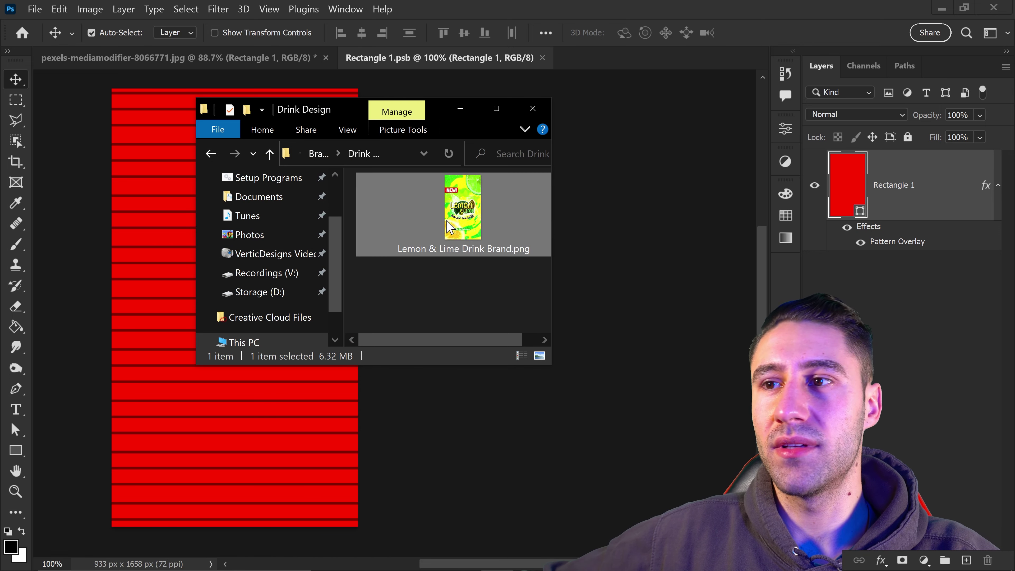
{"action": "left_click_drag", "start_coordinate": [448, 226], "coordinate": [300, 438]}
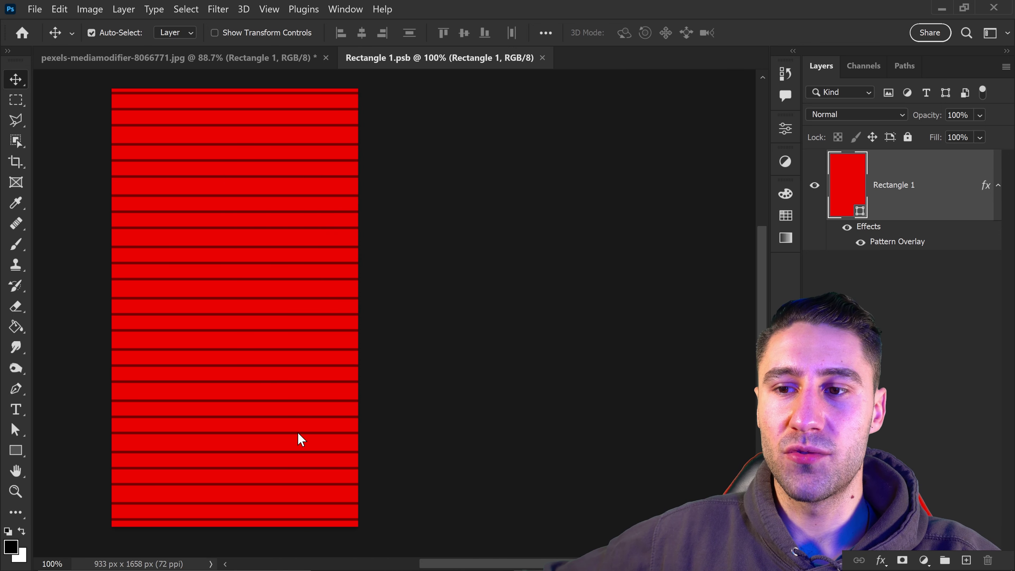
{"action": "left_click_drag", "start_coordinate": [303, 306], "coordinate": [368, 310]}
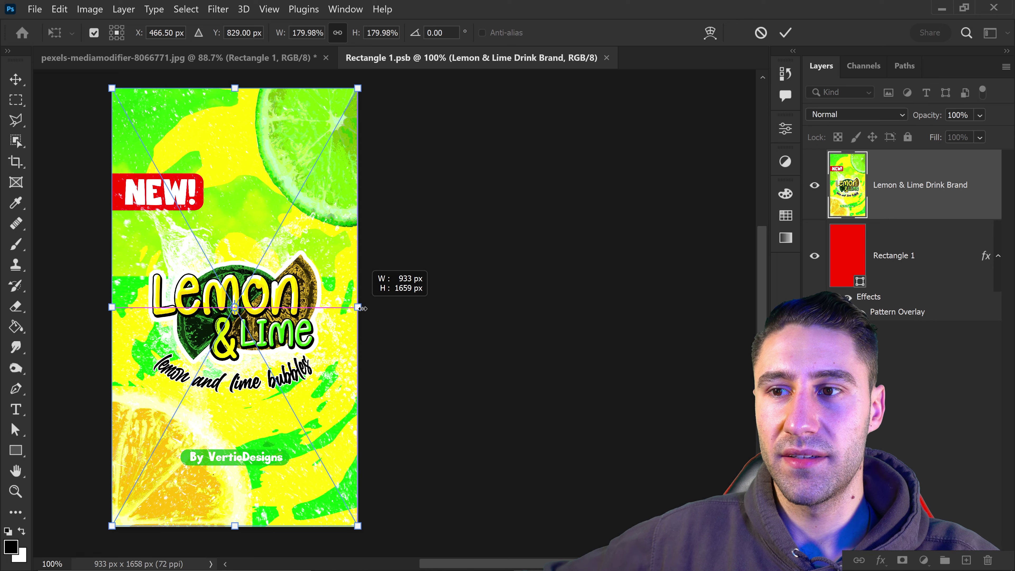
{"action": "key", "text": "Return"}
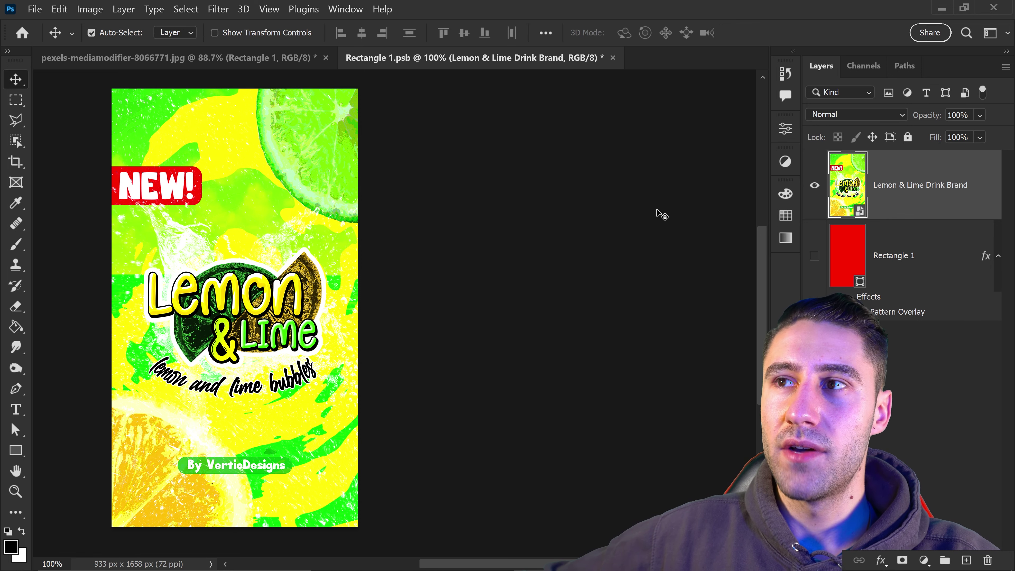
Step: Close Rectangle 1.psb, saving the changes
{"action": "left_click", "coordinate": [613, 58]}
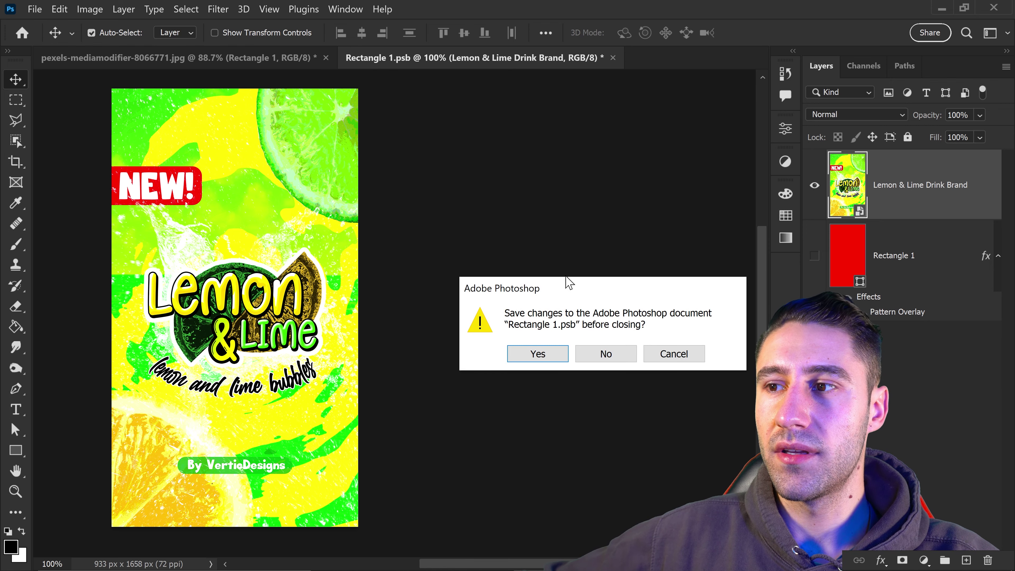
{"action": "left_click_drag", "start_coordinate": [566, 278], "coordinate": [530, 145]}
{"action": "left_click", "coordinate": [510, 198]}
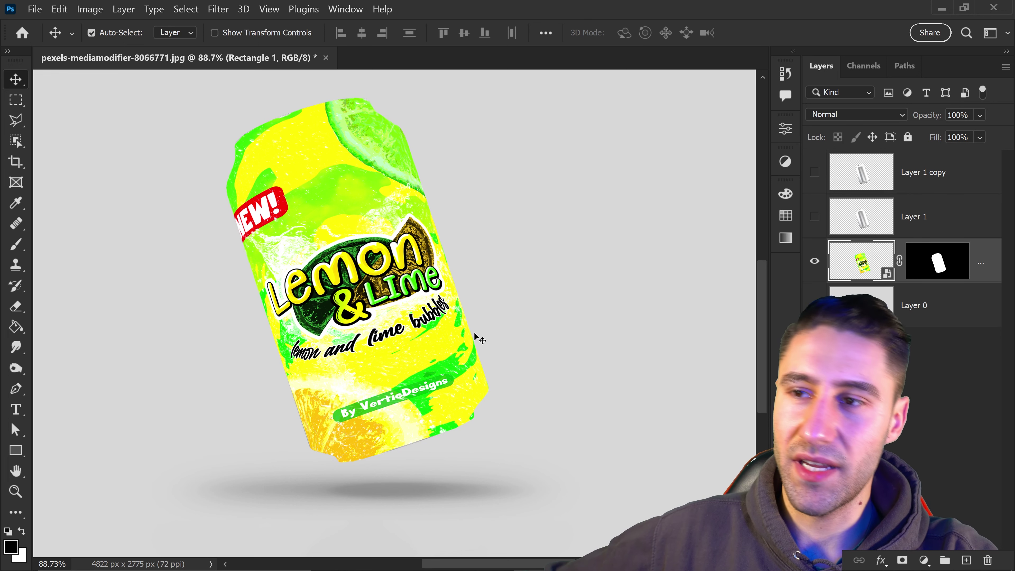
Step: Set the label to 50% opacity and pen-trace a path around the can top along the label edge
{"action": "key", "text": "5"}
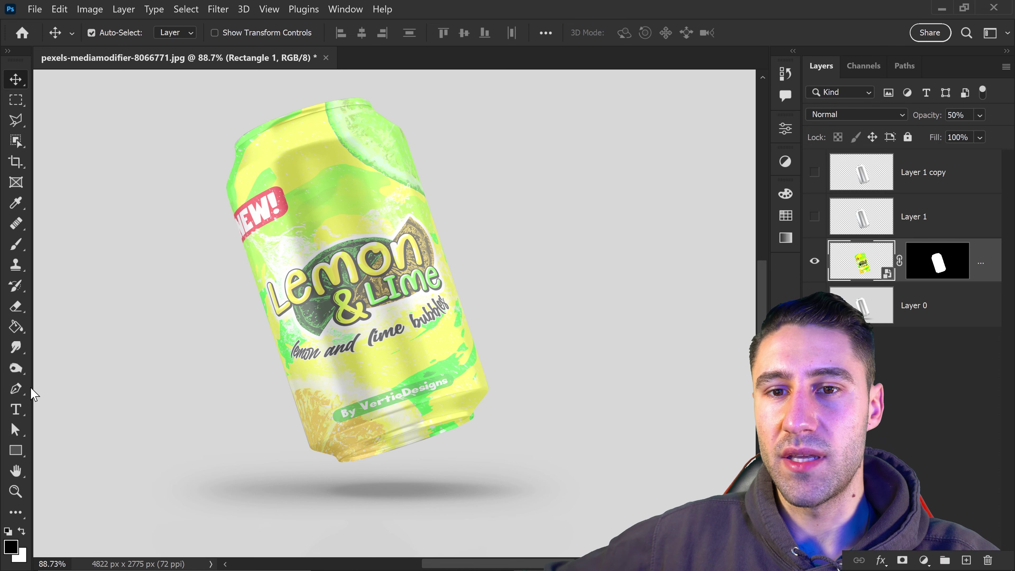
{"action": "left_click", "coordinate": [16, 388]}
{"action": "scroll", "coordinate": [300, 118], "scroll_direction": "up", "scroll_amount": 5}
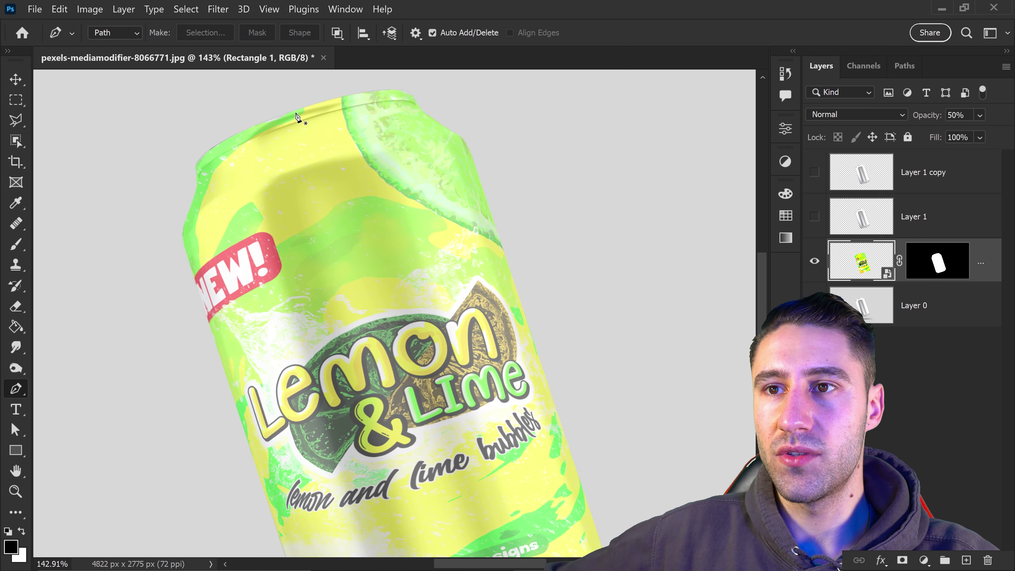
{"action": "scroll", "coordinate": [300, 118], "scroll_direction": "up", "scroll_amount": 5}
{"action": "left_click_drag", "start_coordinate": [274, 172], "coordinate": [273, 224]}
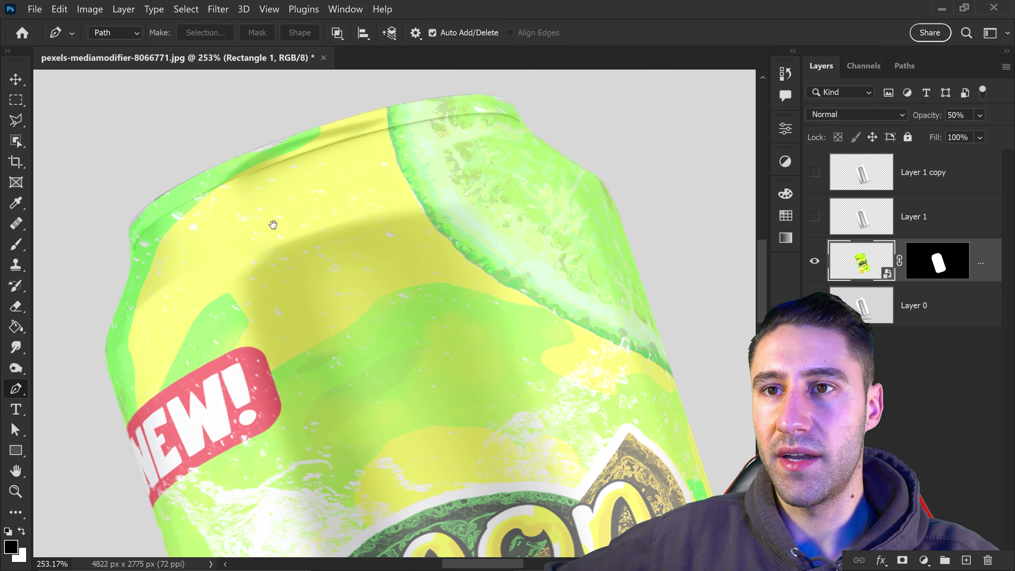
{"action": "scroll", "coordinate": [274, 251], "scroll_direction": "down", "scroll_amount": 6}
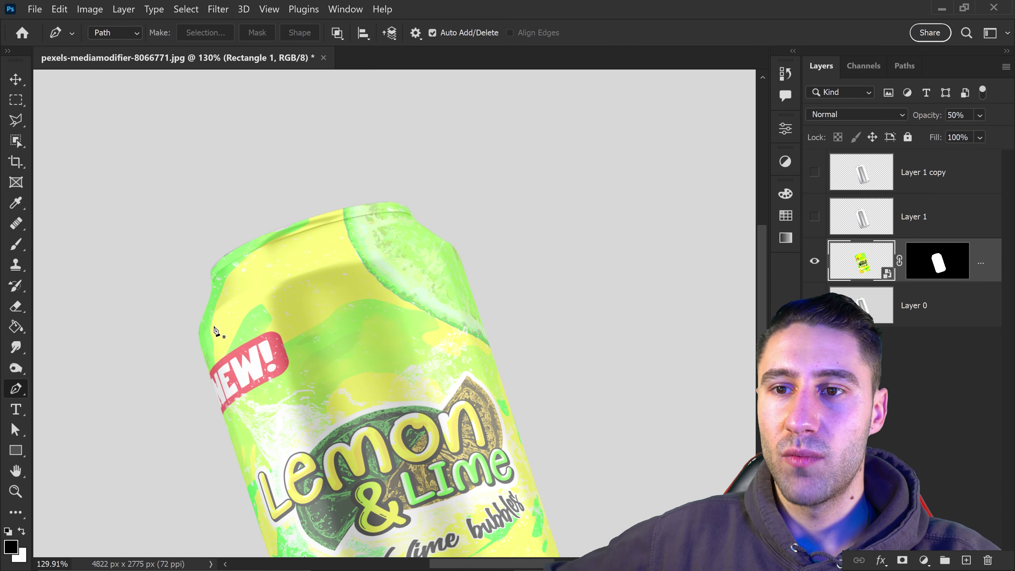
{"action": "left_click", "coordinate": [196, 334]}
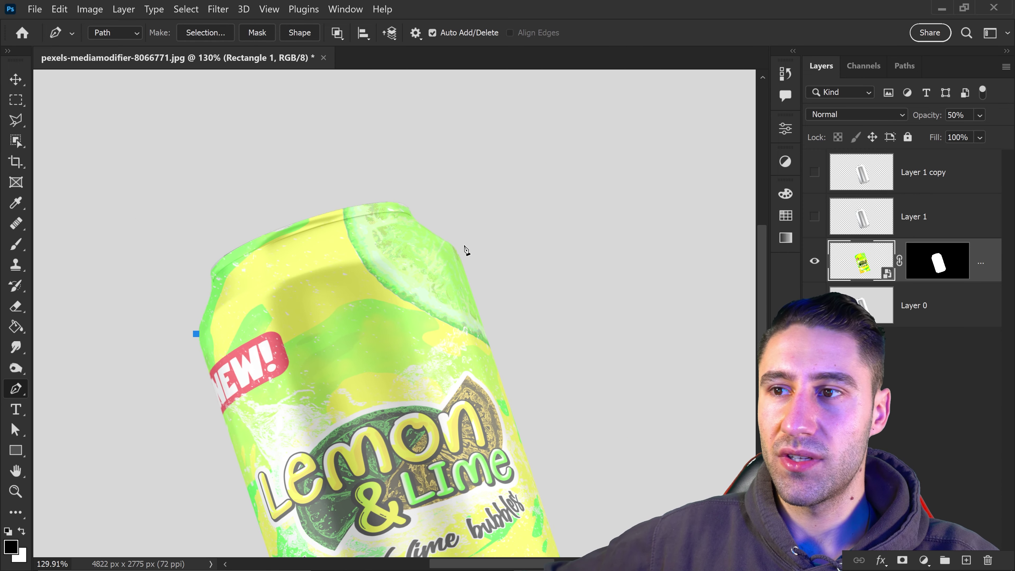
{"action": "left_click_drag", "start_coordinate": [459, 251], "coordinate": [481, 252]}
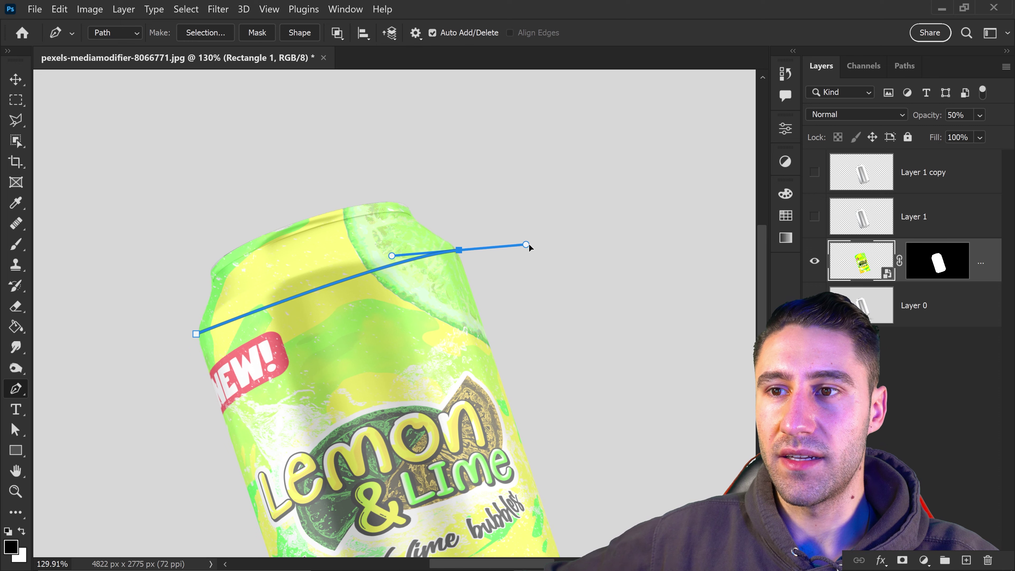
{"action": "left_click_drag", "start_coordinate": [529, 245], "coordinate": [607, 264]}
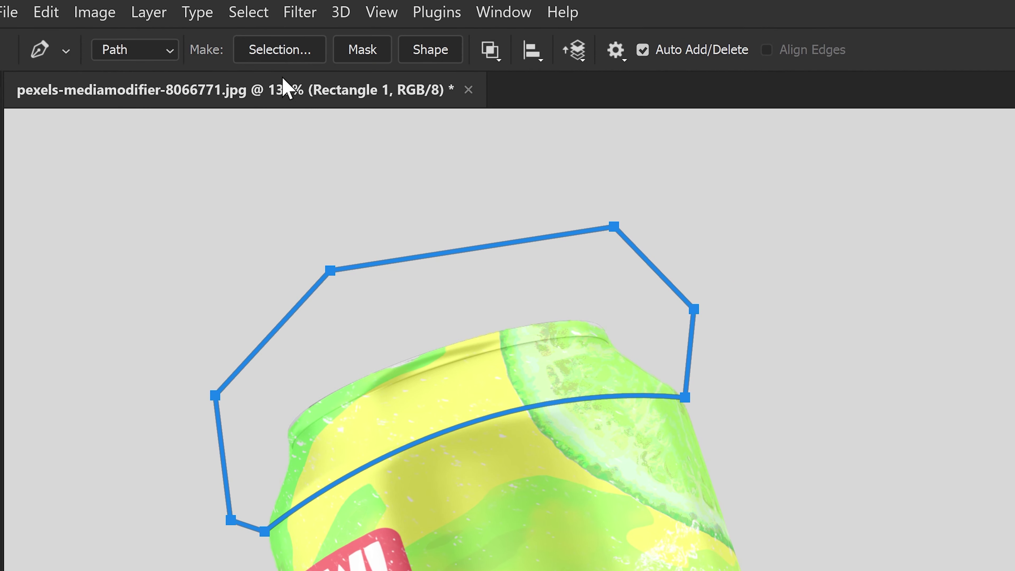
Step: Fill the path's 2 px feathered selection with black on the label mask, then view the whole can
{"action": "left_click", "coordinate": [279, 49]}
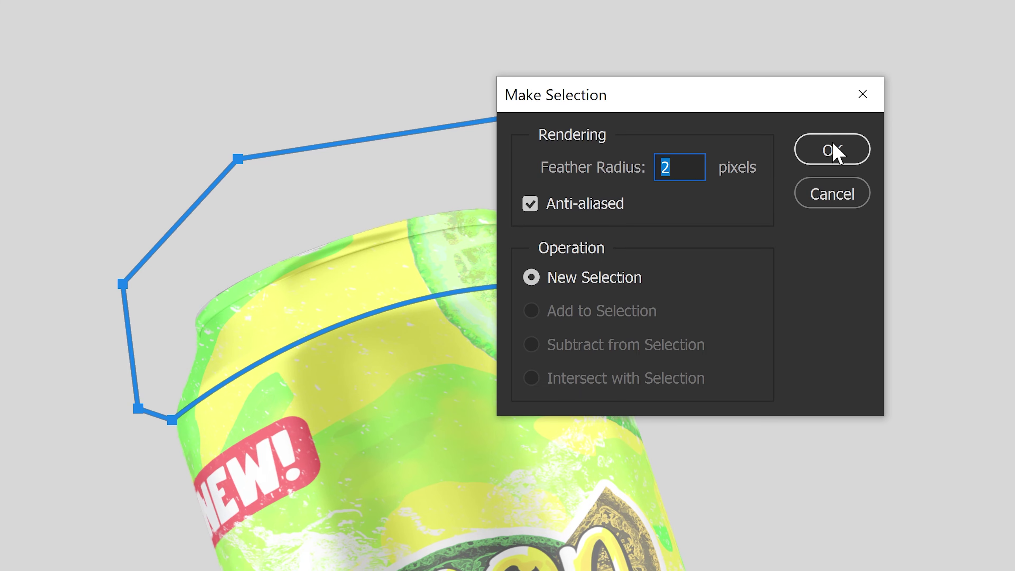
{"action": "left_click", "coordinate": [834, 154]}
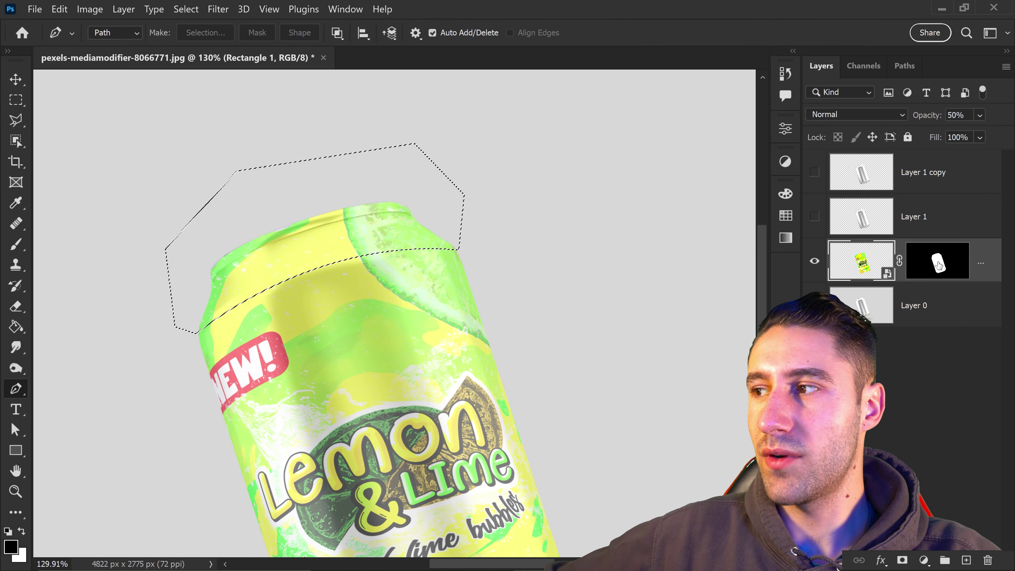
{"action": "left_click", "coordinate": [937, 264]}
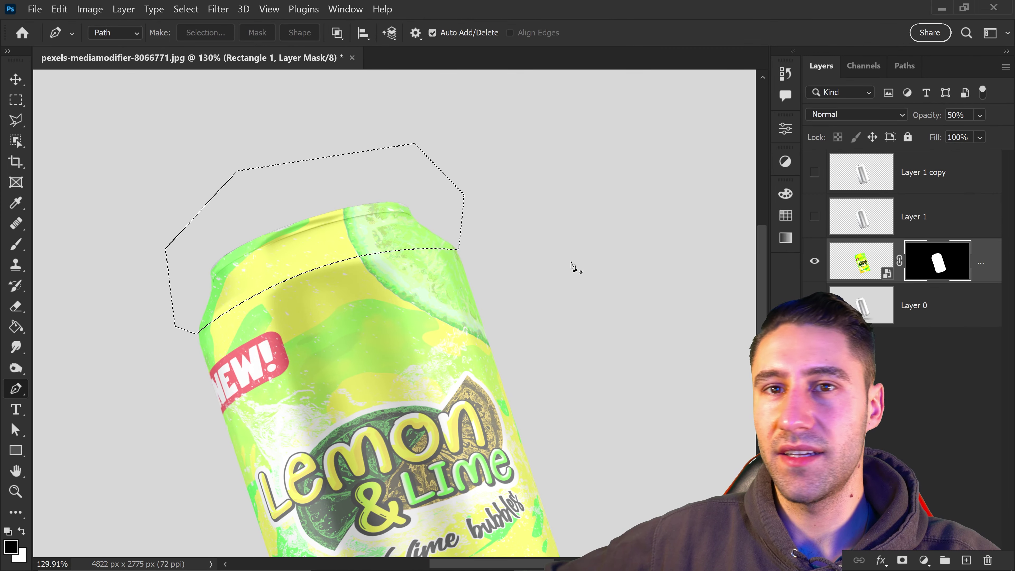
{"action": "left_click", "coordinate": [14, 328]}
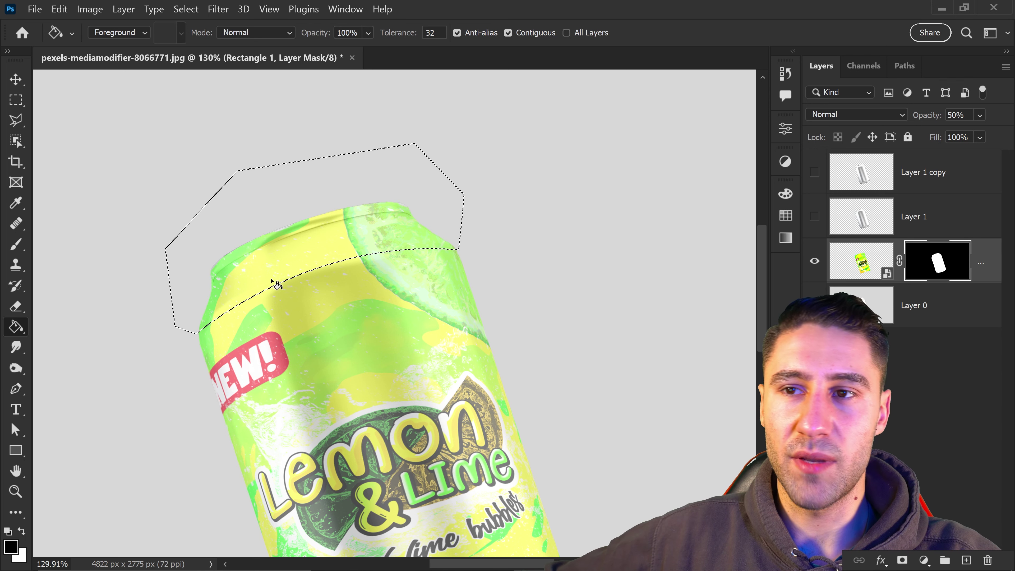
{"action": "left_click", "coordinate": [330, 245]}
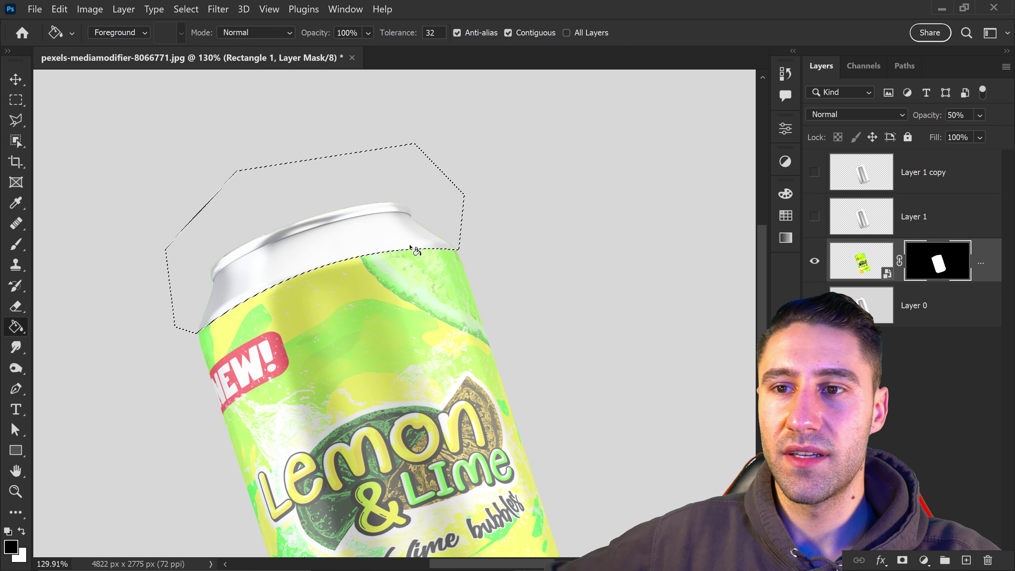
{"action": "key", "text": "ctrl+d"}
{"action": "left_click_drag", "start_coordinate": [542, 365], "coordinate": [461, 166]}
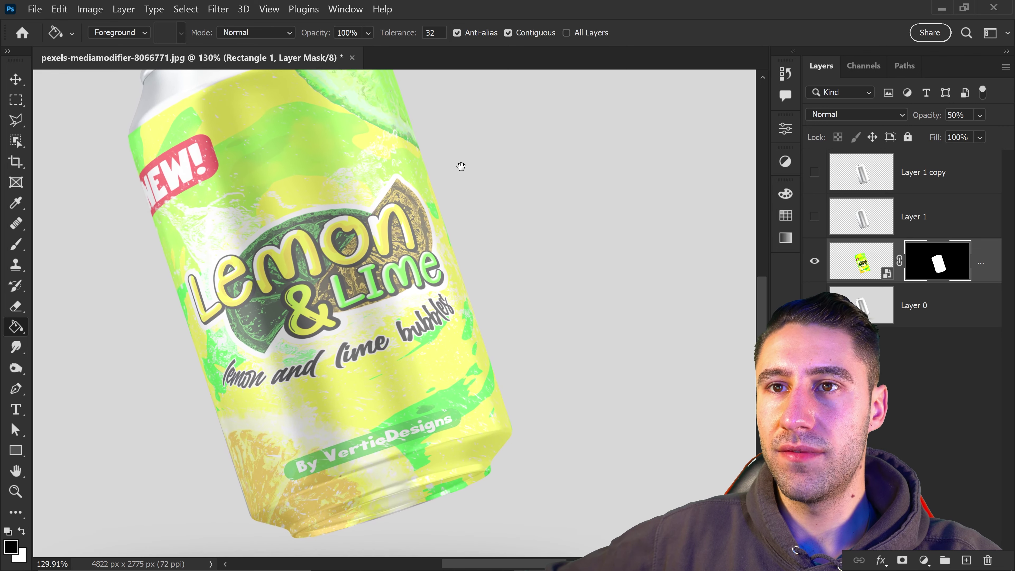
{"action": "left_click_drag", "start_coordinate": [471, 424], "coordinate": [453, 321]}
{"action": "scroll", "coordinate": [417, 317], "scroll_direction": "down", "scroll_amount": 3, "text": "alt"}
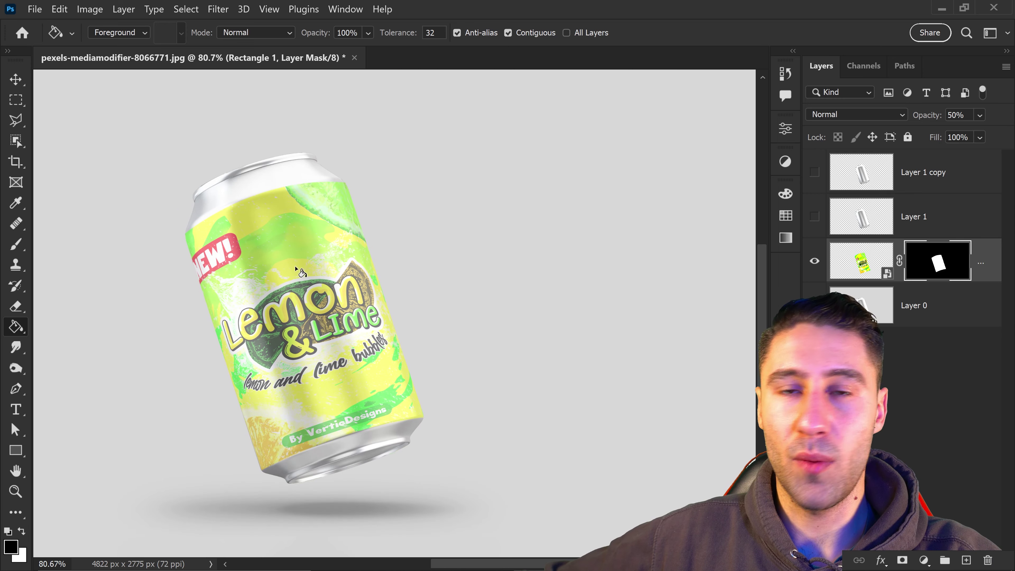
{"action": "left_click_drag", "start_coordinate": [300, 272], "coordinate": [278, 252]}
Step: Set the label layer back to 100% opacity
{"action": "key", "text": "v"}
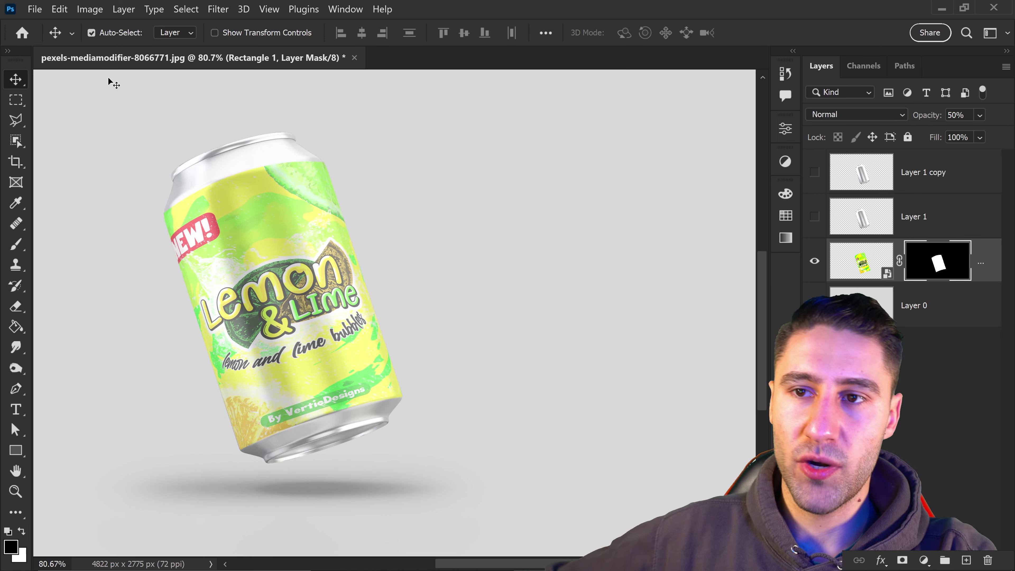
{"action": "left_click", "coordinate": [861, 263]}
{"action": "key", "text": "0"}
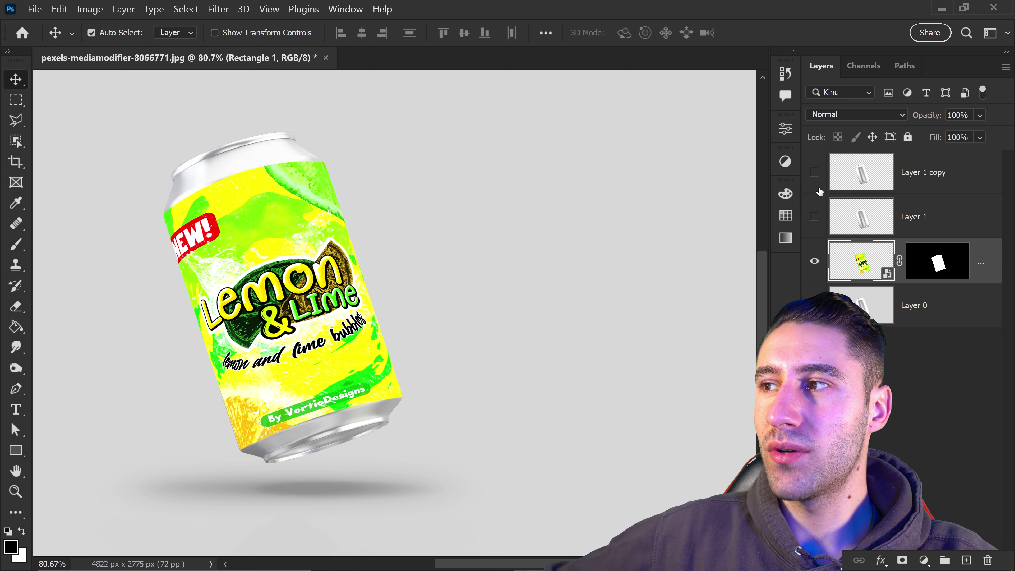
Step: Show Layer 1 copy set to Linear Burn at 40% opacity, toggling it to compare
{"action": "left_click", "coordinate": [814, 173]}
{"action": "left_click", "coordinate": [896, 169]}
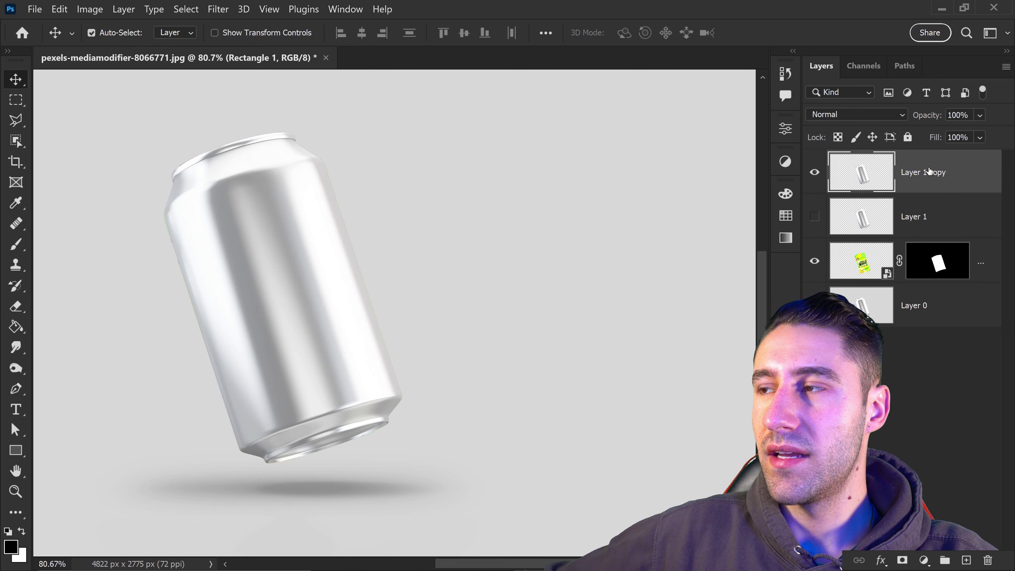
{"action": "left_click", "coordinate": [825, 115]}
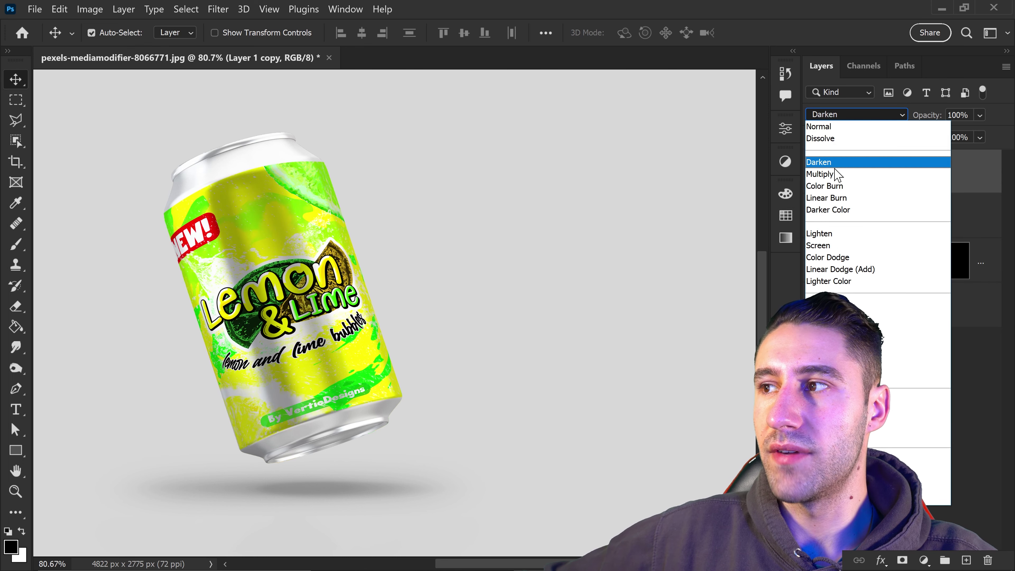
{"action": "left_click", "coordinate": [825, 198]}
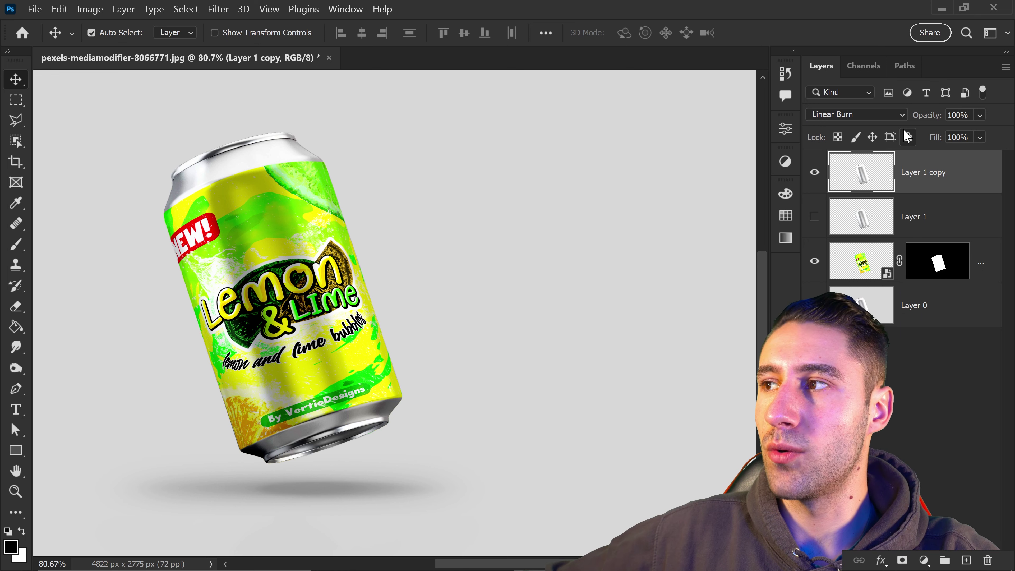
{"action": "left_click", "coordinate": [979, 115]}
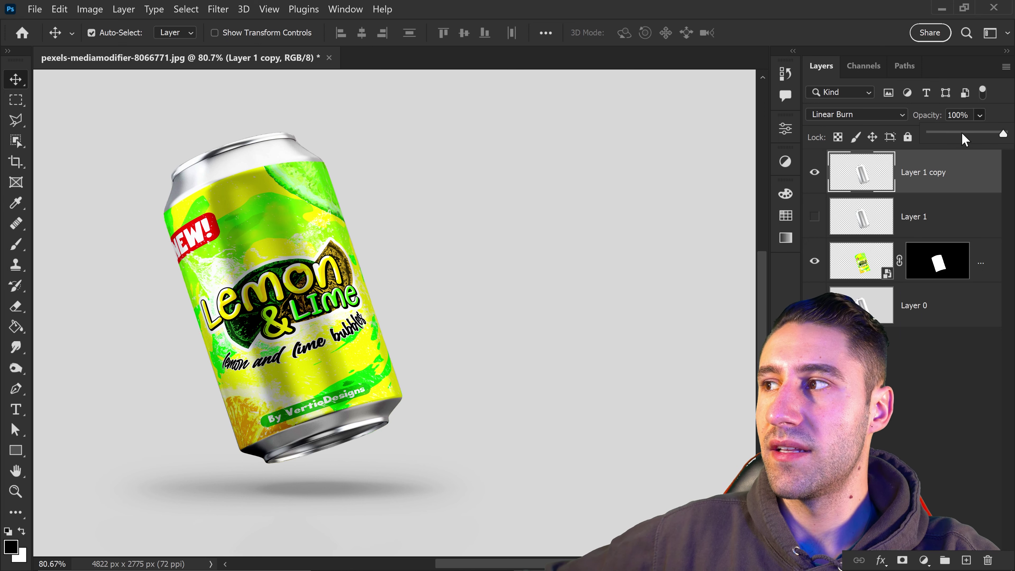
{"action": "left_click_drag", "start_coordinate": [959, 137], "coordinate": [958, 137]}
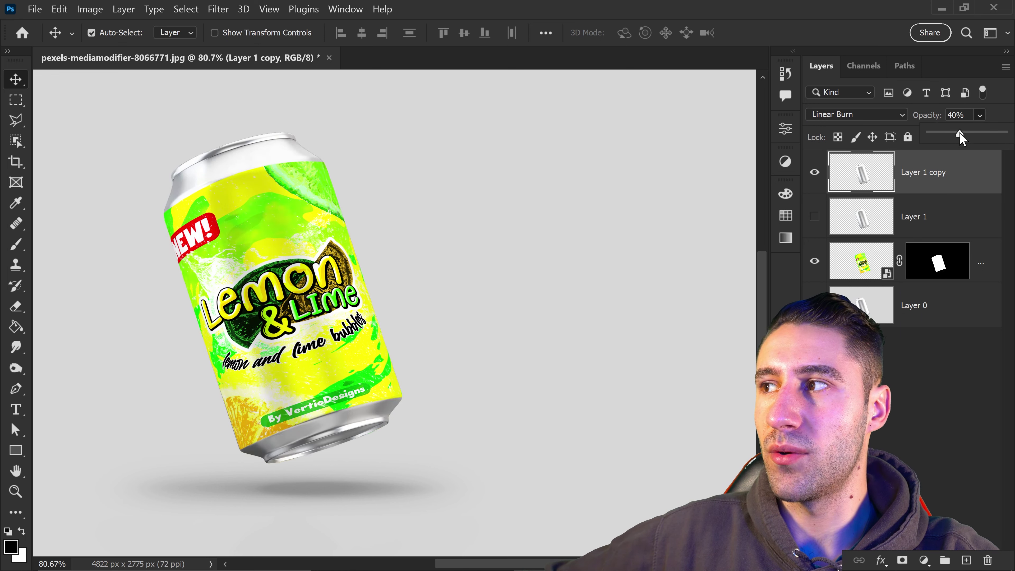
{"action": "left_click", "coordinate": [815, 173]}
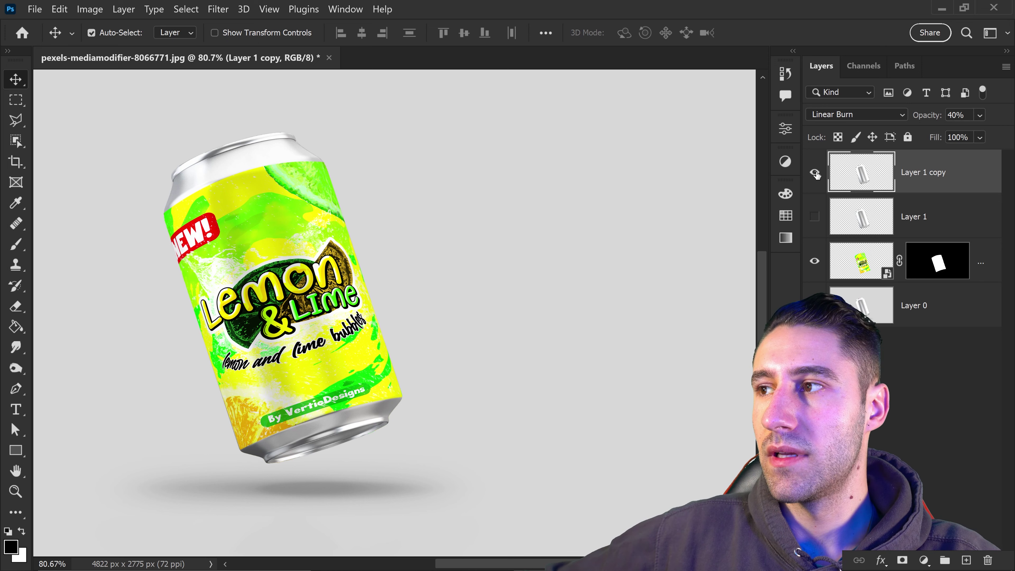
{"action": "left_click", "coordinate": [815, 173]}
{"action": "left_click", "coordinate": [815, 173]}
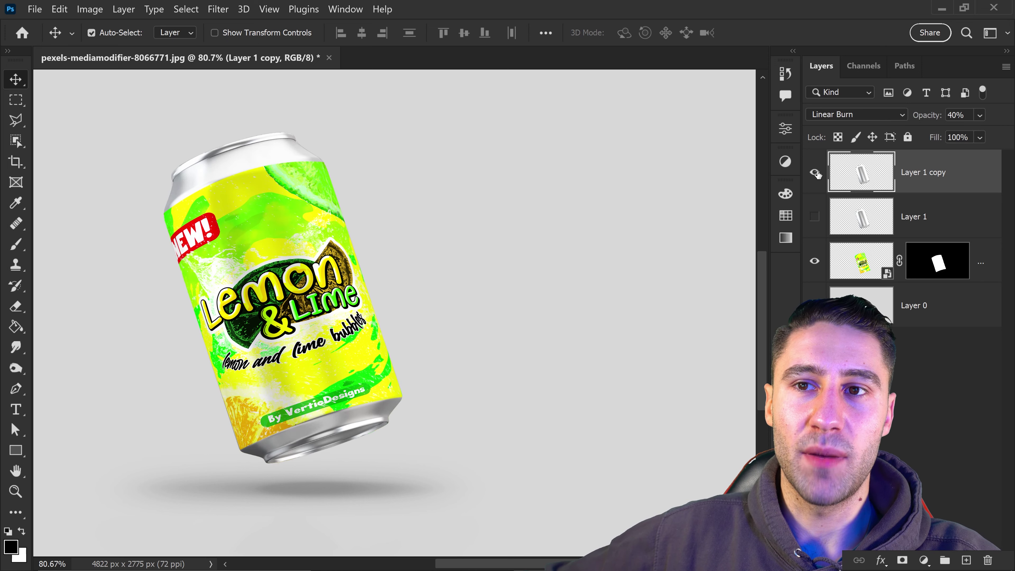
{"action": "left_click", "coordinate": [815, 173]}
{"action": "left_click", "coordinate": [815, 173]}
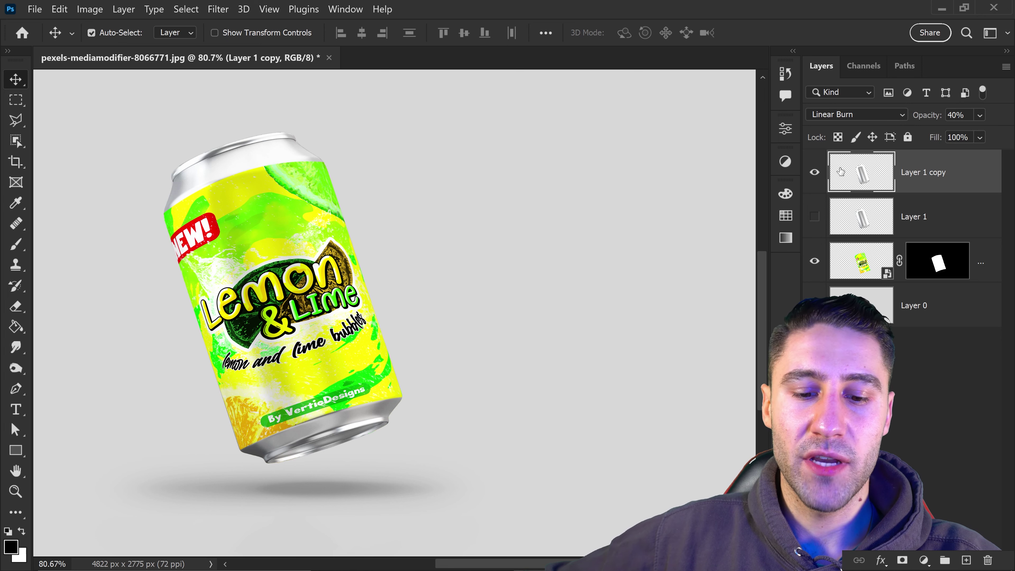
Step: Clip Layer 1 and Layer 1 copy to the Lemon & Lime label layer
{"action": "key", "text": "alt"}
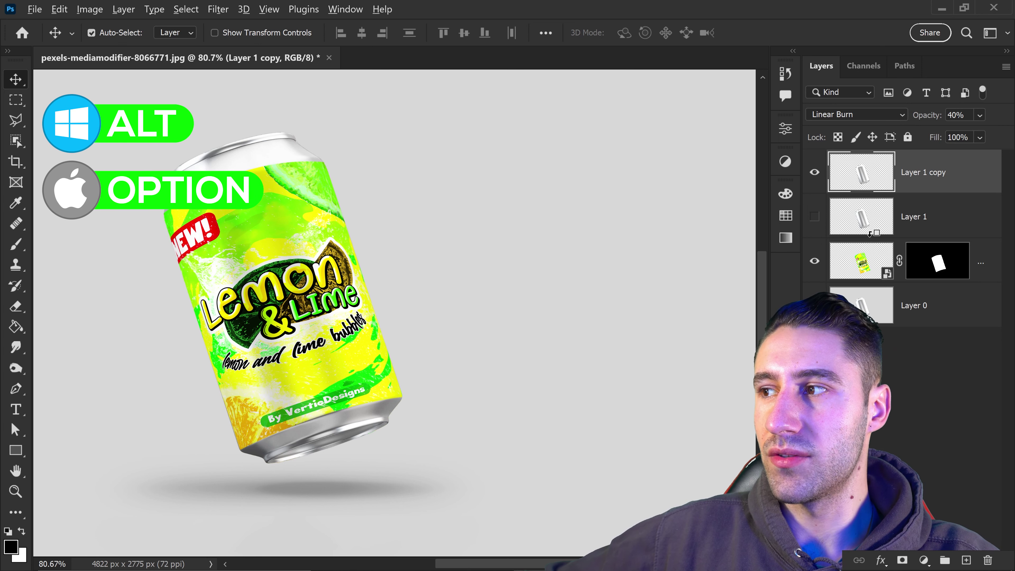
{"action": "left_click", "coordinate": [870, 234], "text": "alt"}
{"action": "left_click", "coordinate": [900, 191], "text": "alt"}
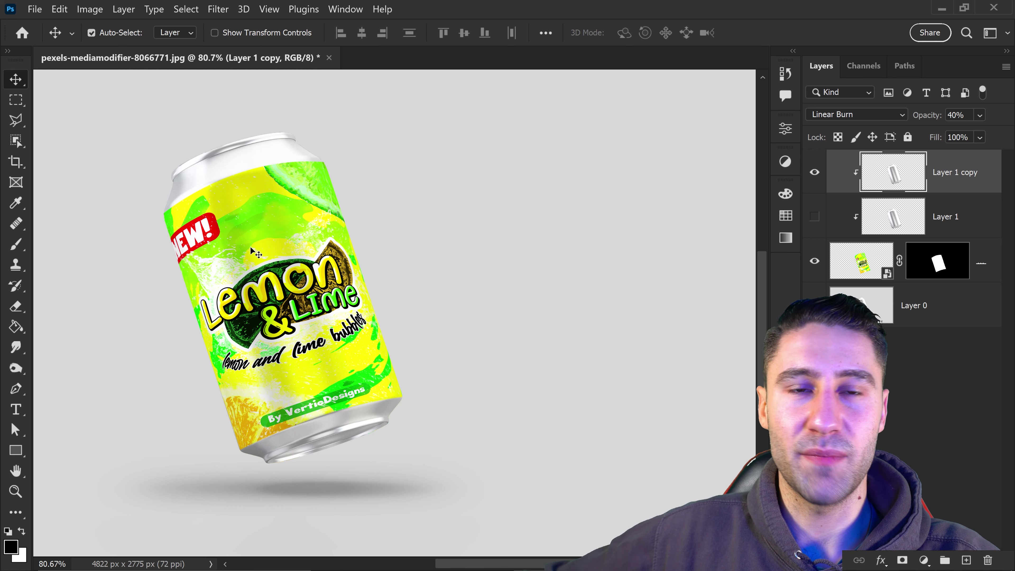
Step: Set Layer 1 copy to 50% opacity, then make Layer 1 visible and select it
{"action": "key", "text": "5"}
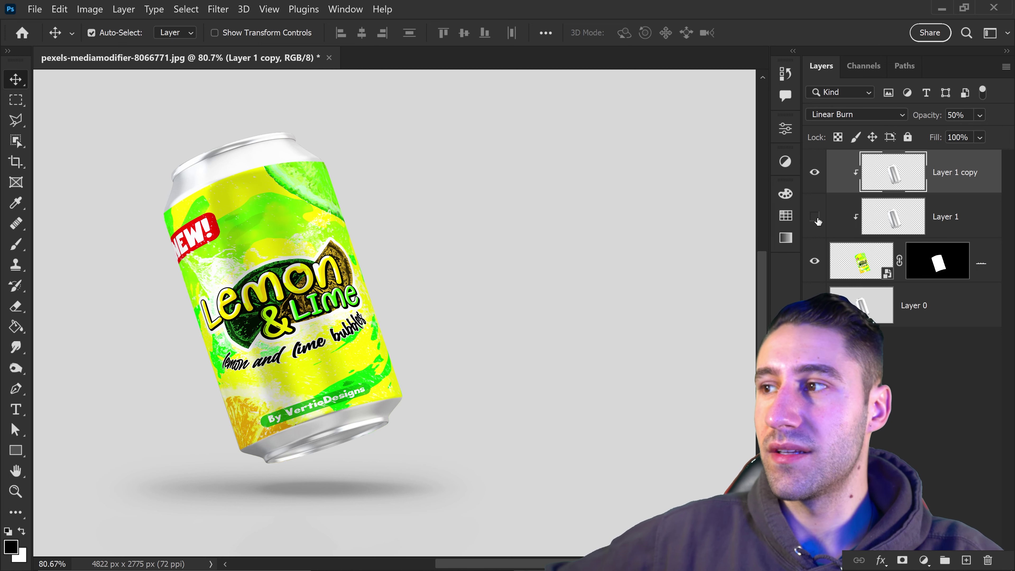
{"action": "left_click", "coordinate": [814, 217]}
{"action": "left_click", "coordinate": [926, 214]}
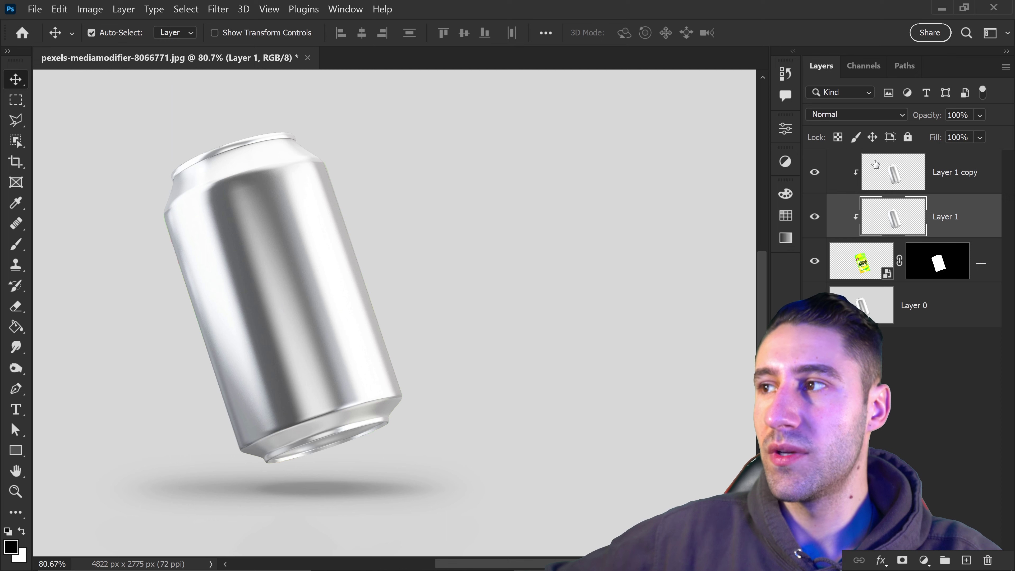
Step: Give Layer 1 the Hard Light blend mode at about 30% opacity
{"action": "left_click", "coordinate": [829, 116]}
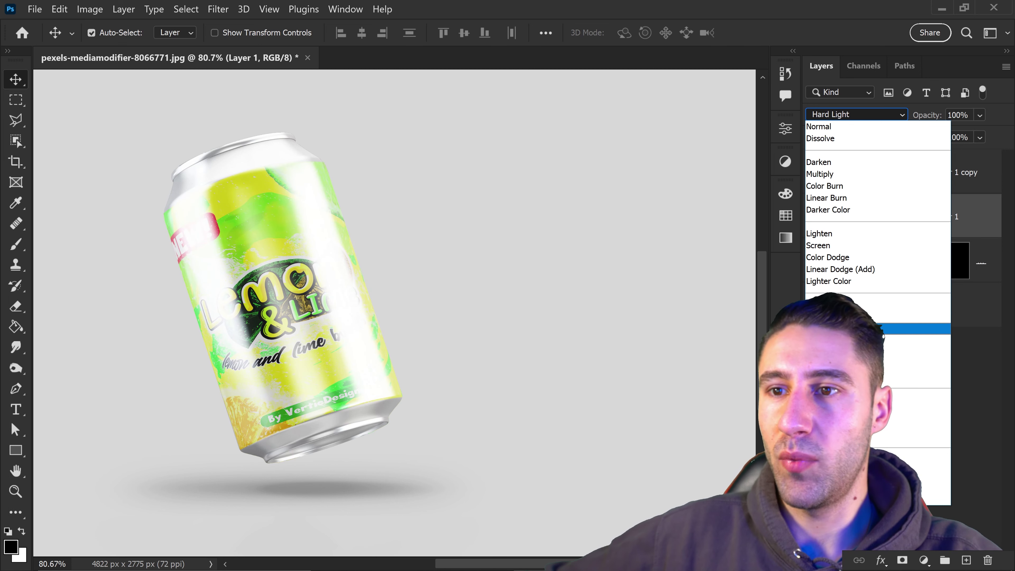
{"action": "left_click", "coordinate": [847, 329]}
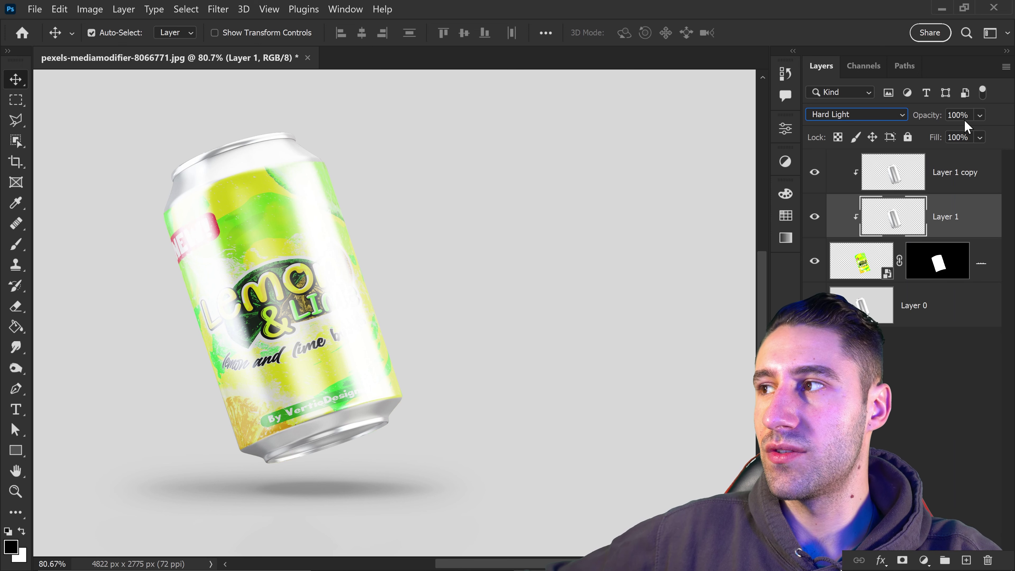
{"action": "left_click", "coordinate": [981, 116]}
{"action": "left_click_drag", "start_coordinate": [961, 136], "coordinate": [944, 163]}
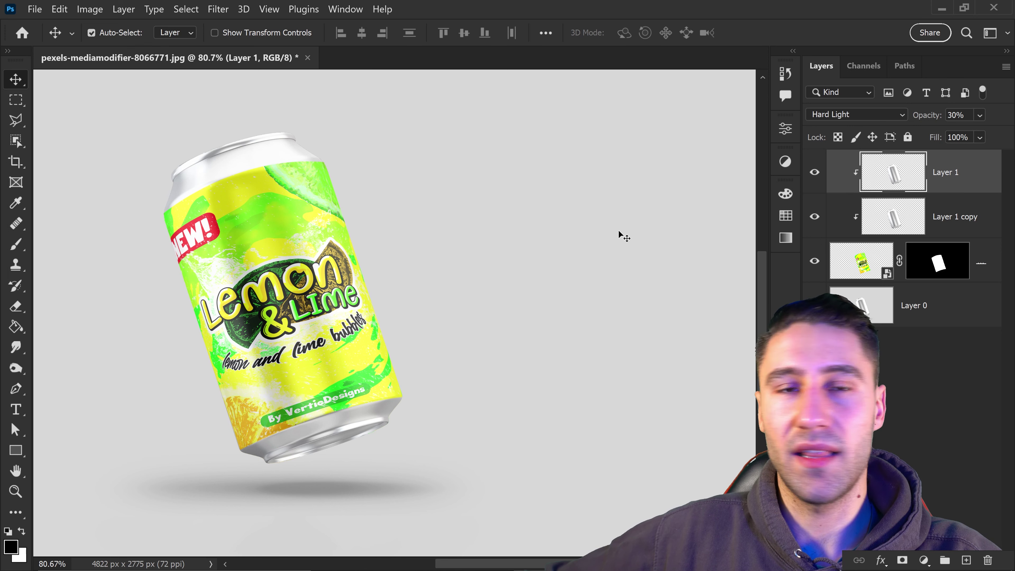